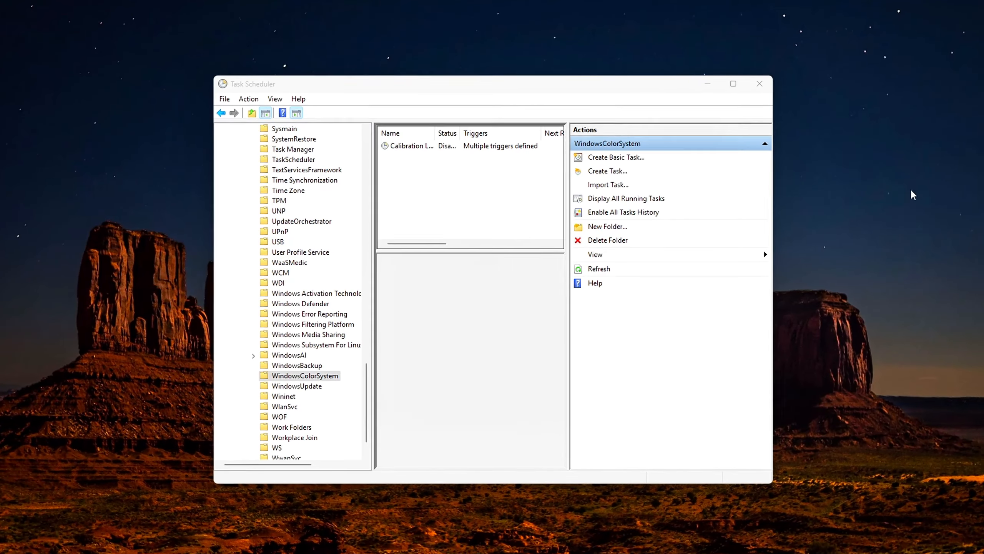
Open the properties of the Calibration Loader task in the WindowsColorSystem folder and move its window into full view.
right_click(415, 142)
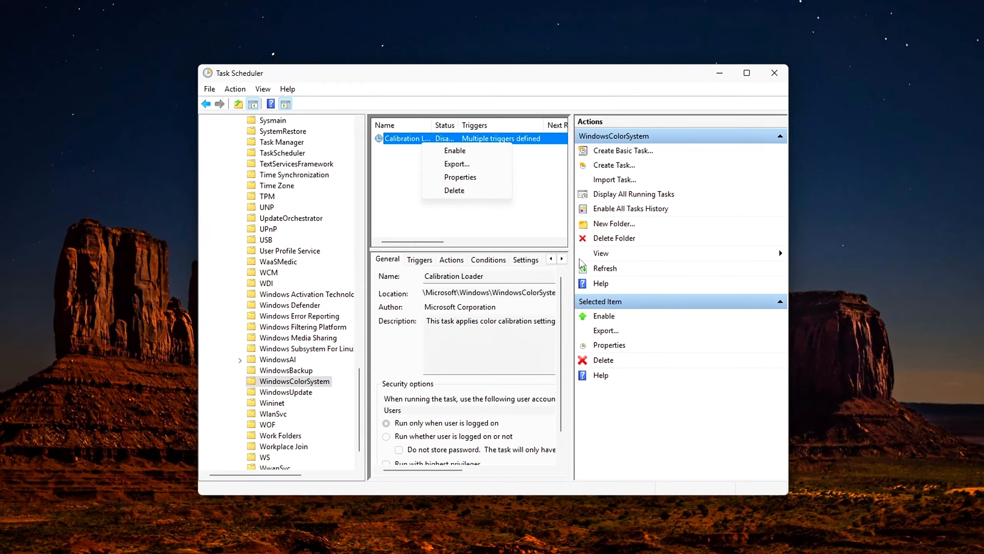
click(465, 179)
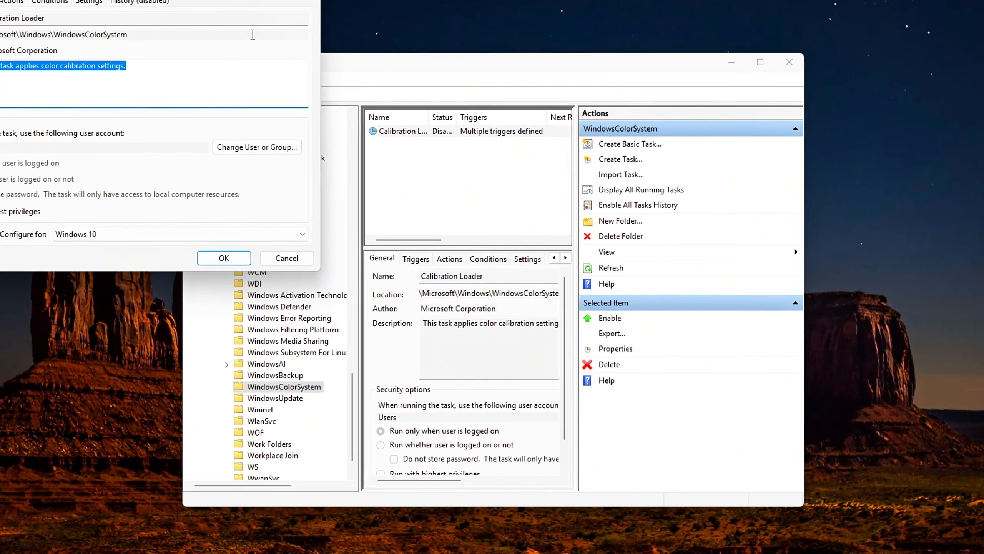
drag(226, 0, 663, 141)
click(485, 171)
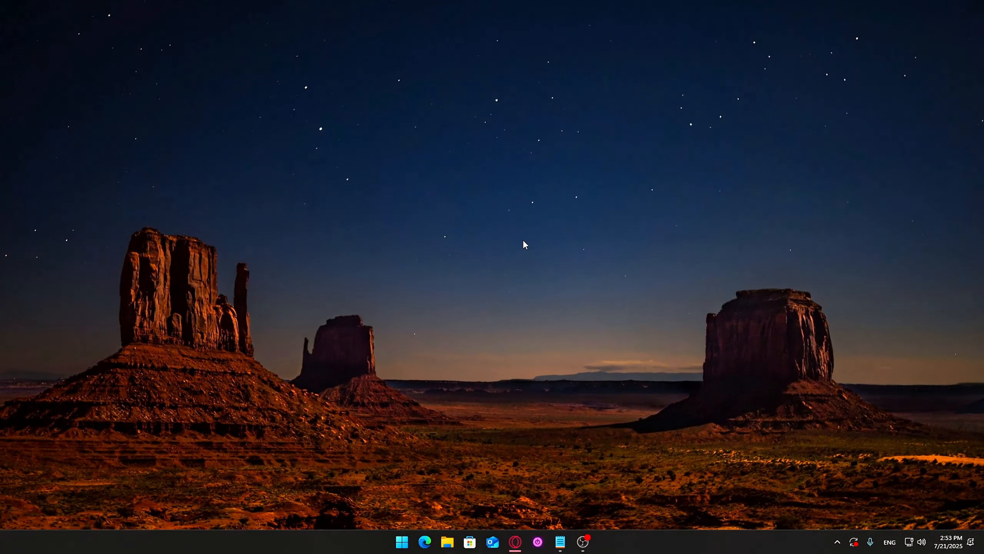
Open the NVIDIA Control Panel from the desktop and review the desktop scaling and preview resolution settings, plus the display resolution page.
right_click(454, 248)
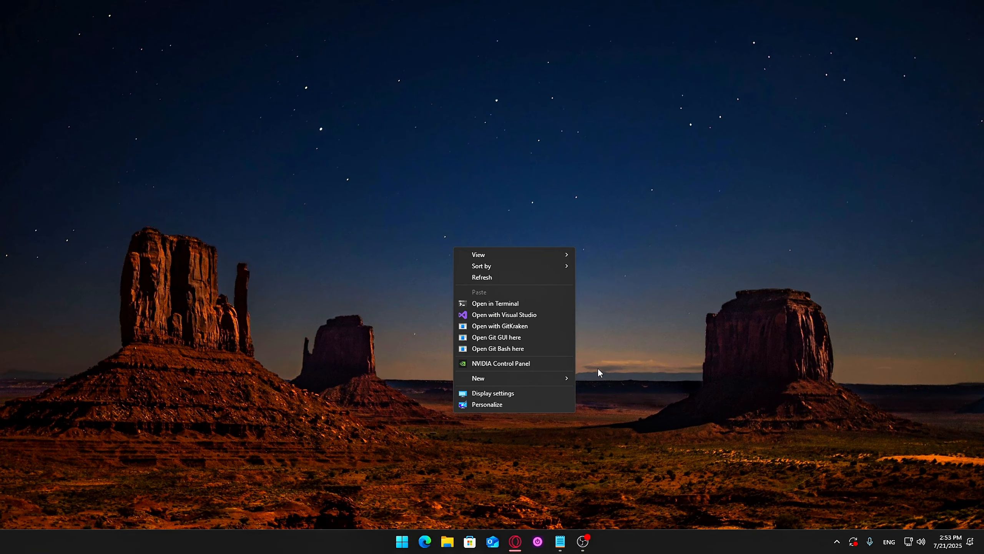
click(508, 368)
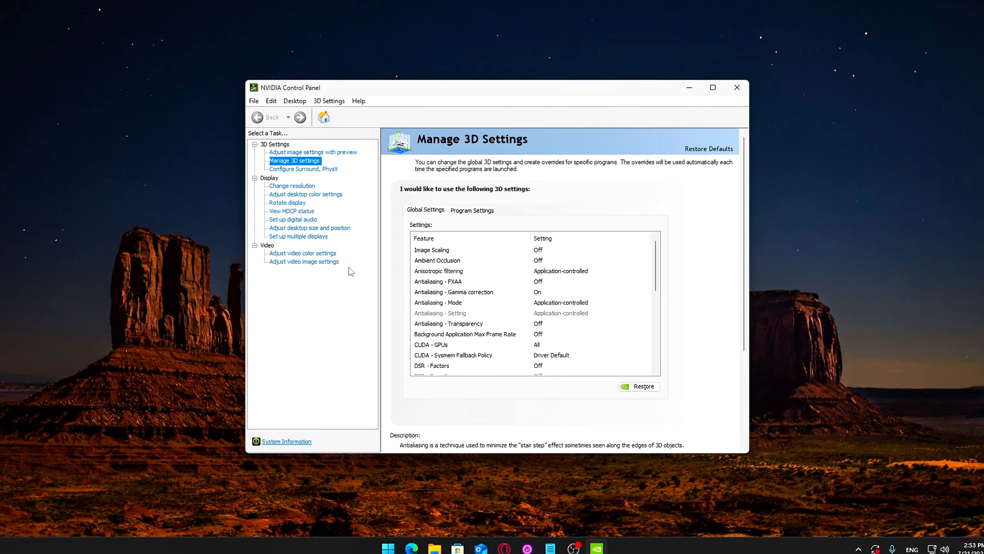
click(314, 228)
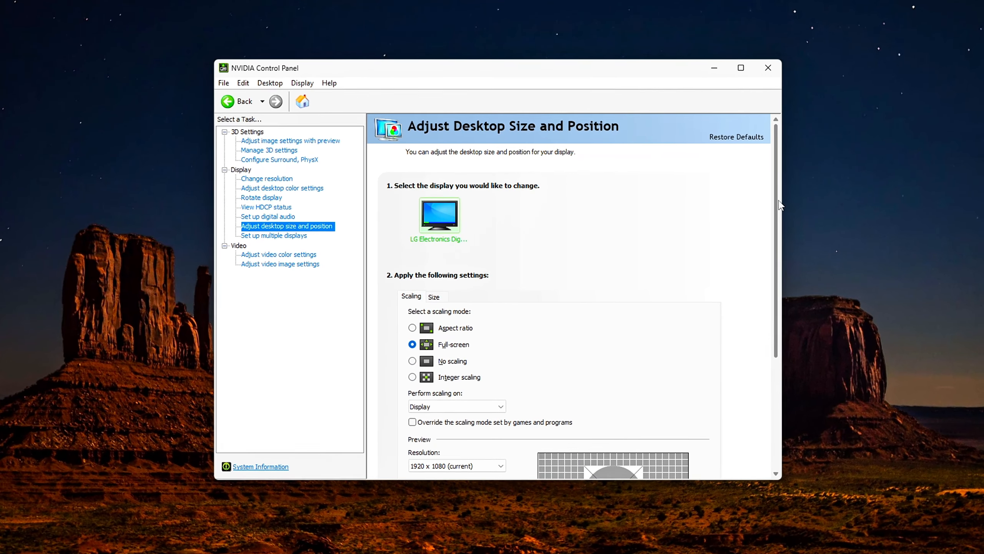
drag(780, 205, 766, 322)
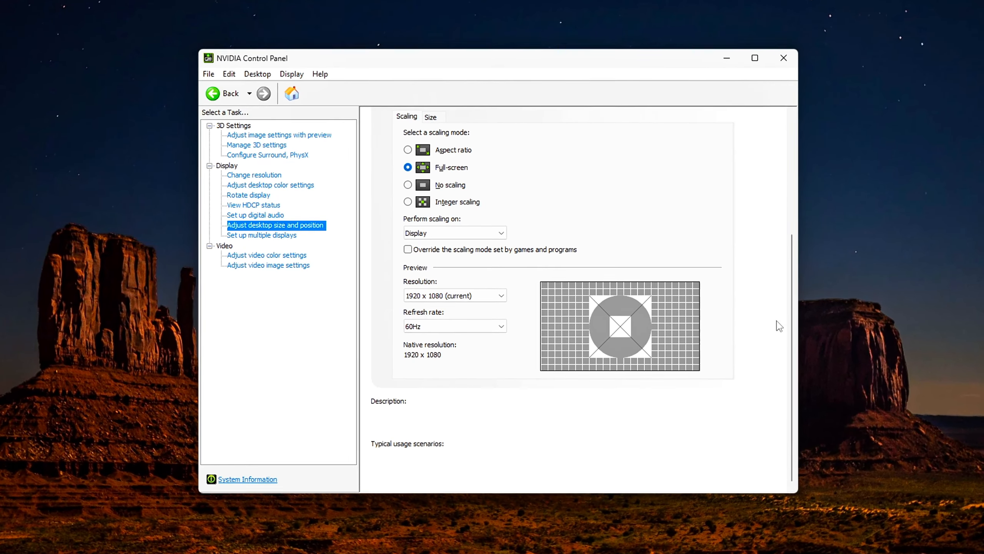
click(471, 296)
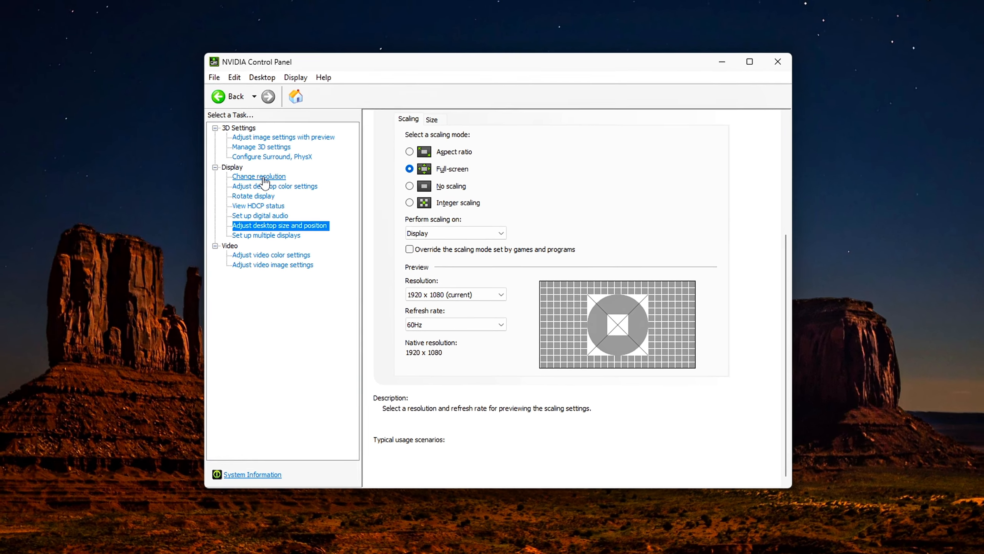
click(264, 178)
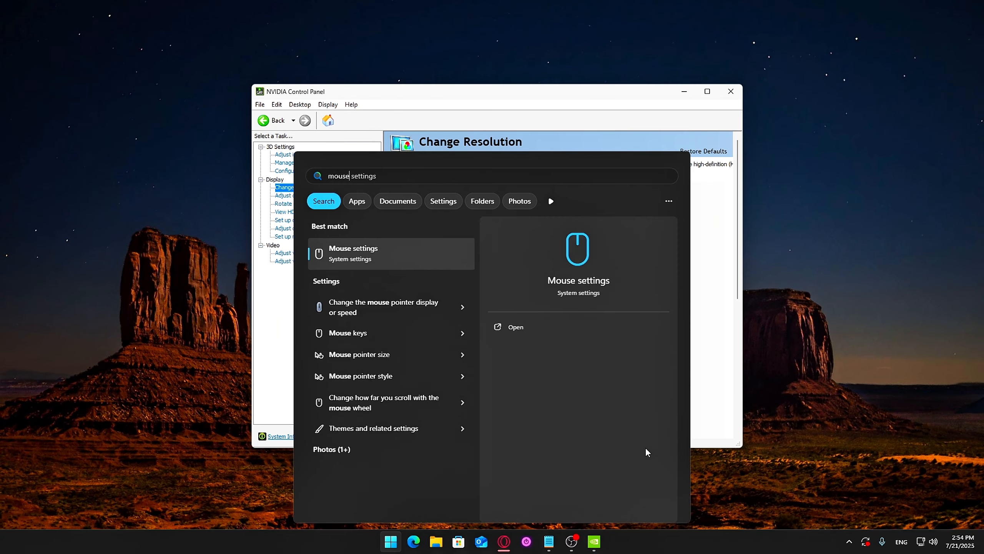
Open the Windows mouse settings and bring up the additional Mouse Properties dialog.
key(Return)
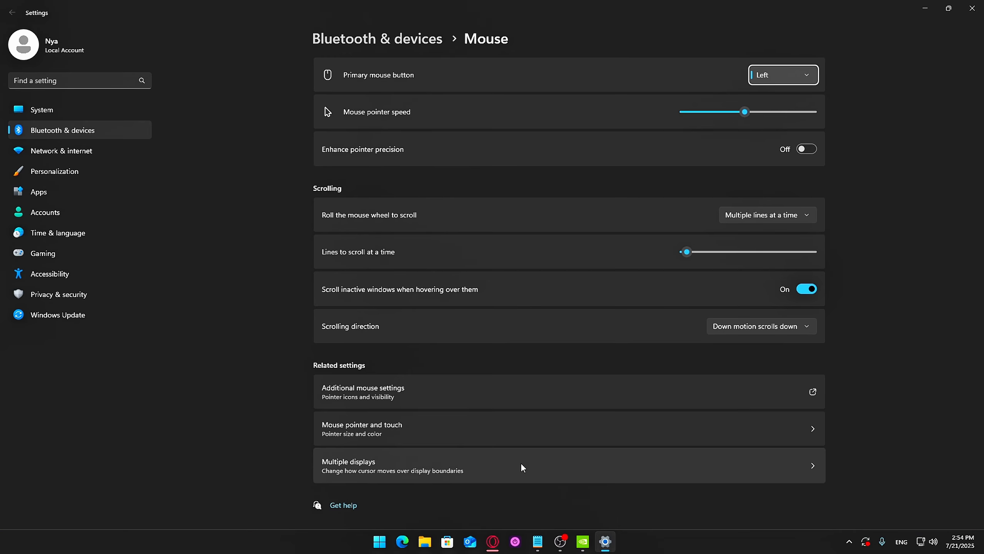
click(478, 401)
drag(159, 48, 419, 135)
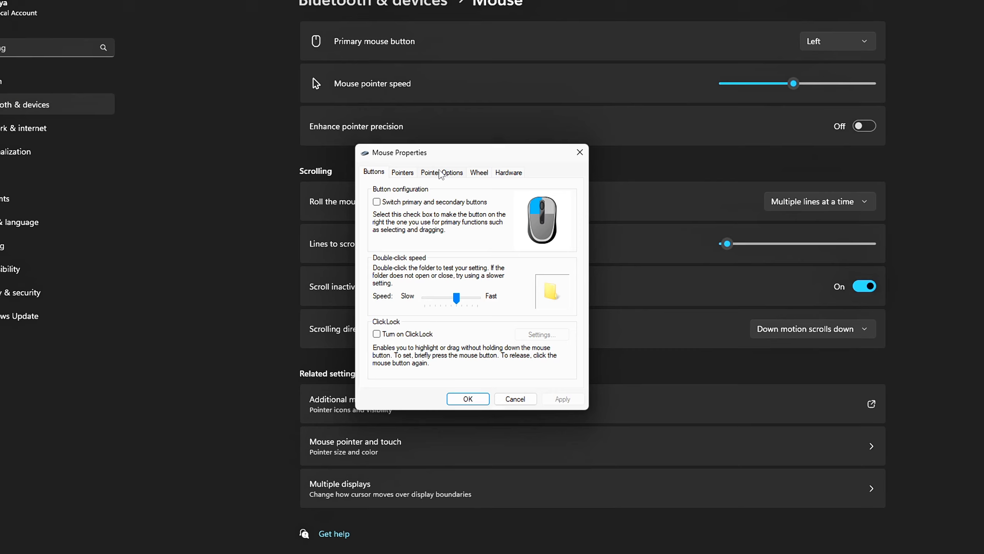
Turn off Enhance pointer precision in the mouse pointer options and apply the setting.
click(402, 172)
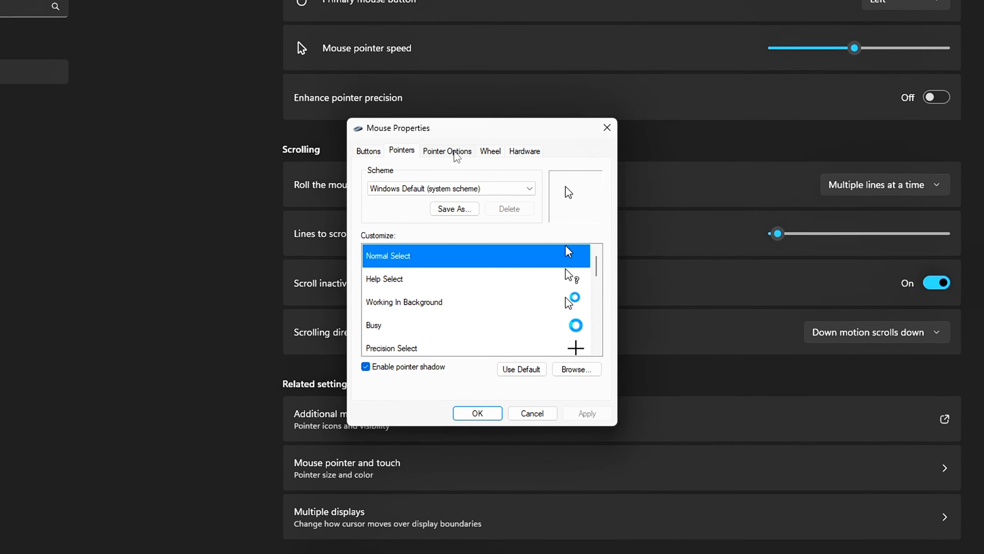
click(442, 173)
click(400, 218)
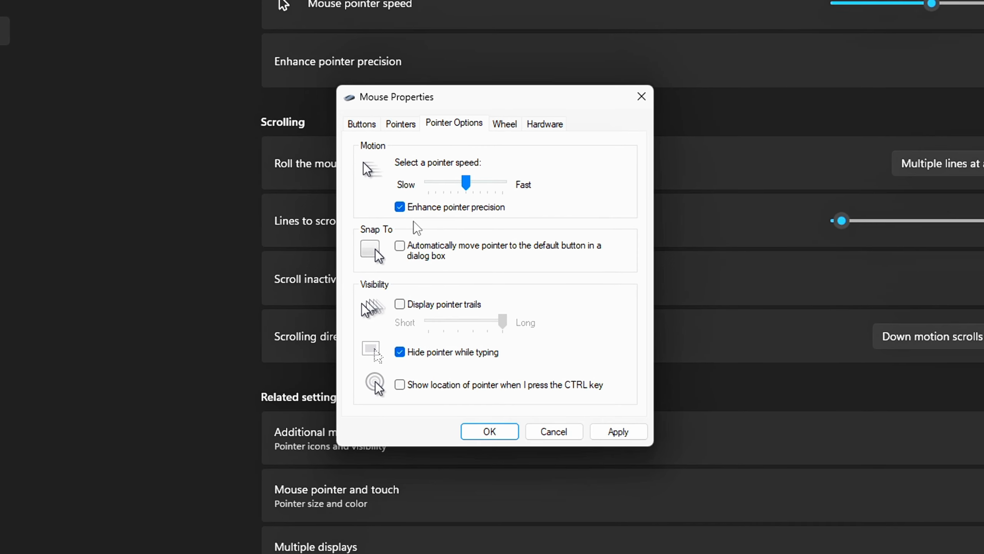
click(398, 208)
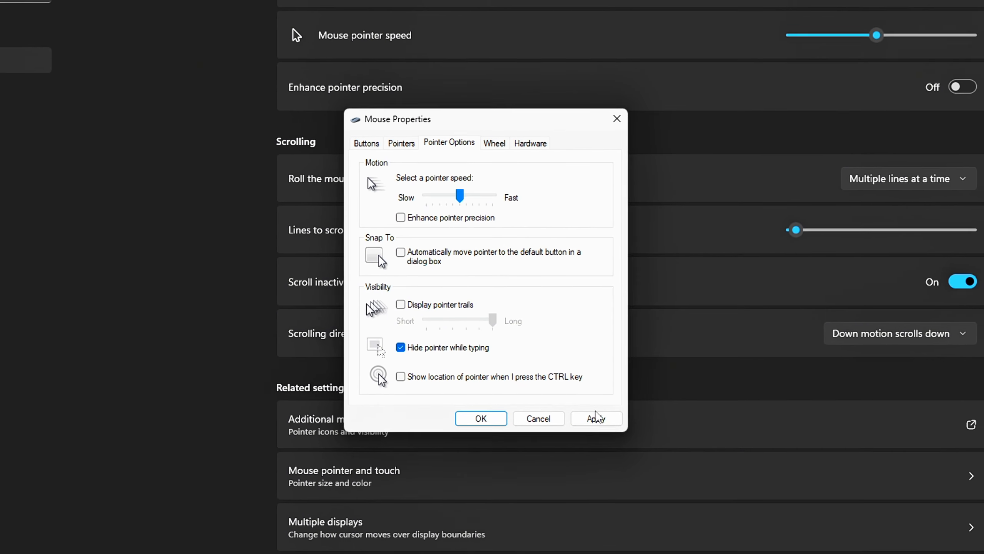
click(614, 431)
click(476, 411)
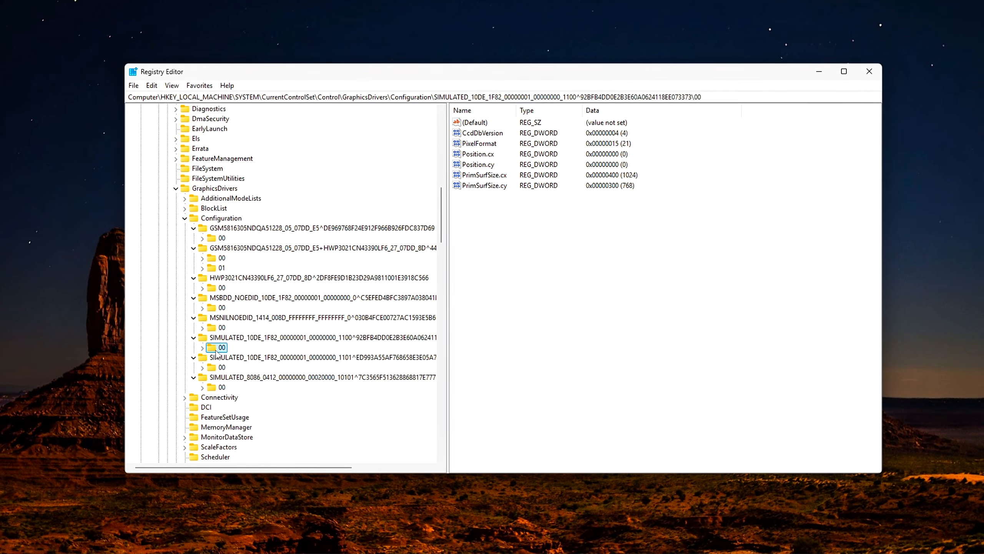
Inspect the PrimSurfSize.cx value in the 00 subkey of the first GSM monitor configuration under GraphicsDrivers.
click(219, 388)
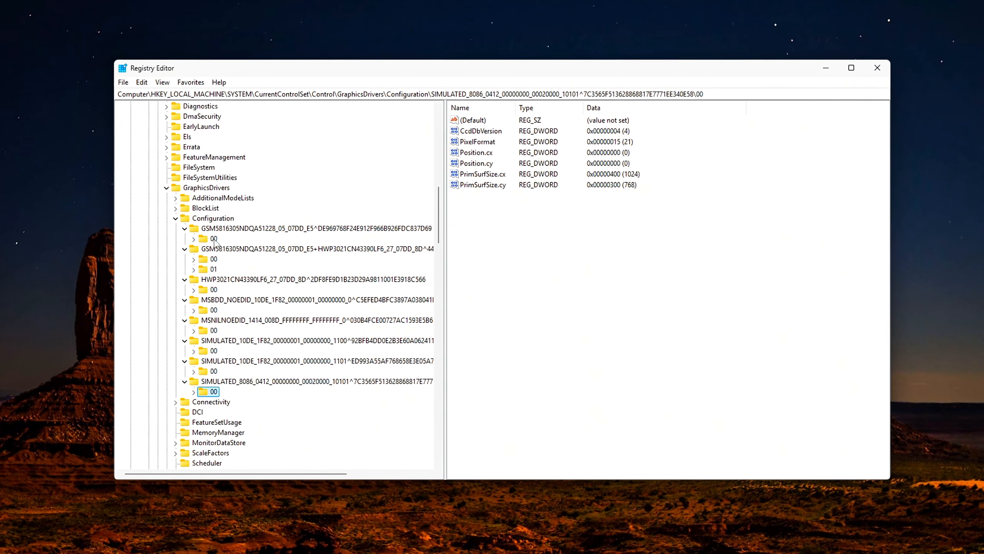
double_click(482, 173)
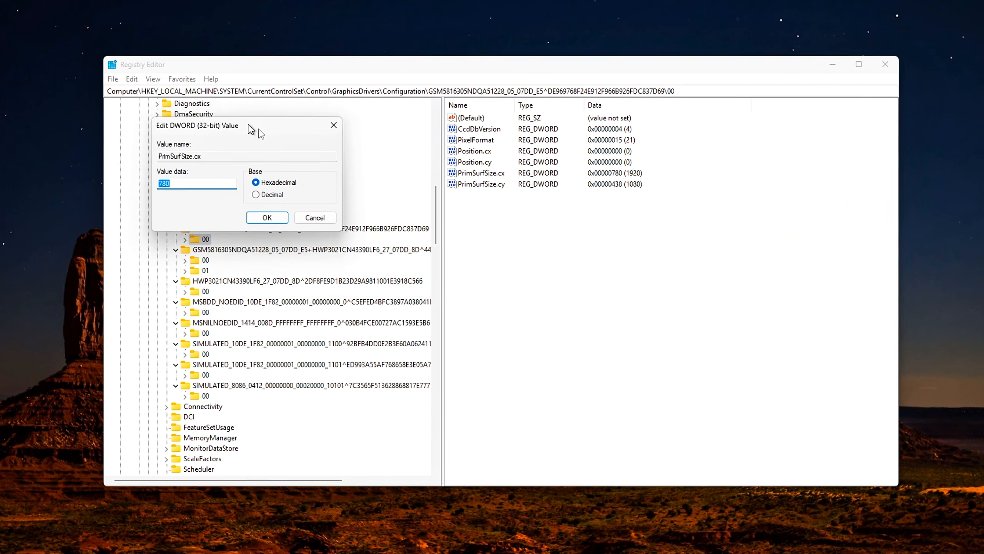
drag(310, 134, 621, 241)
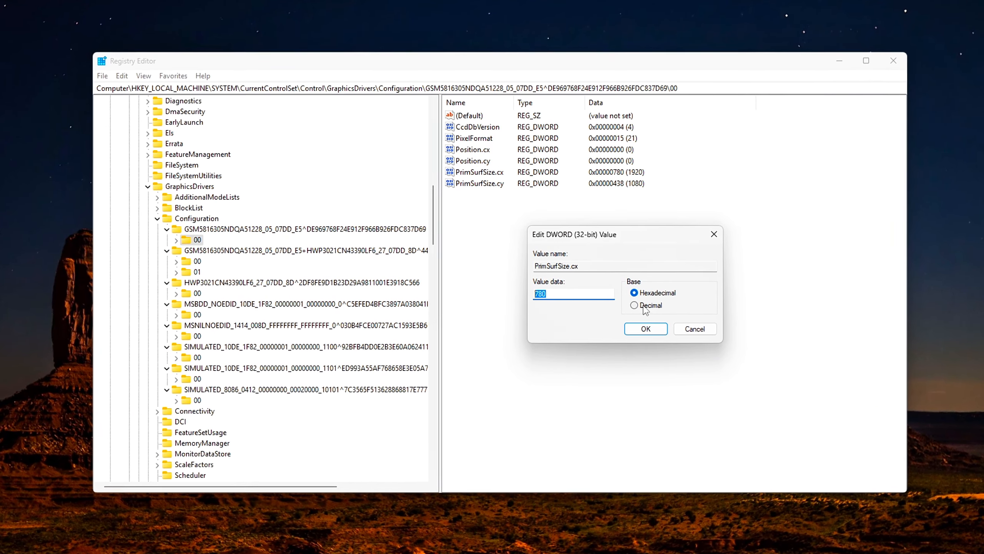
click(646, 331)
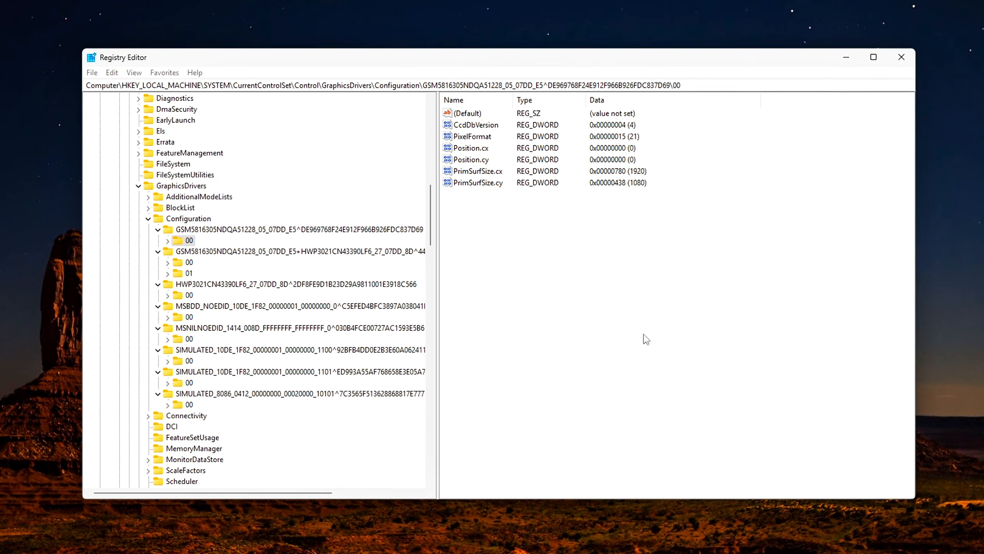
Inspect the PrimSurfSize.cy value of the same monitor configuration in decimal base.
double_click(478, 183)
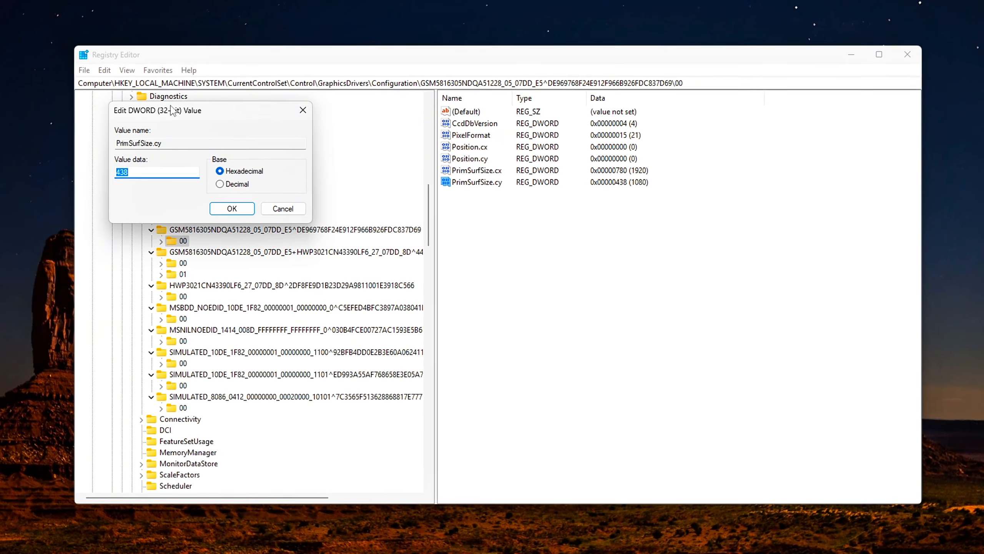
drag(172, 112, 620, 241)
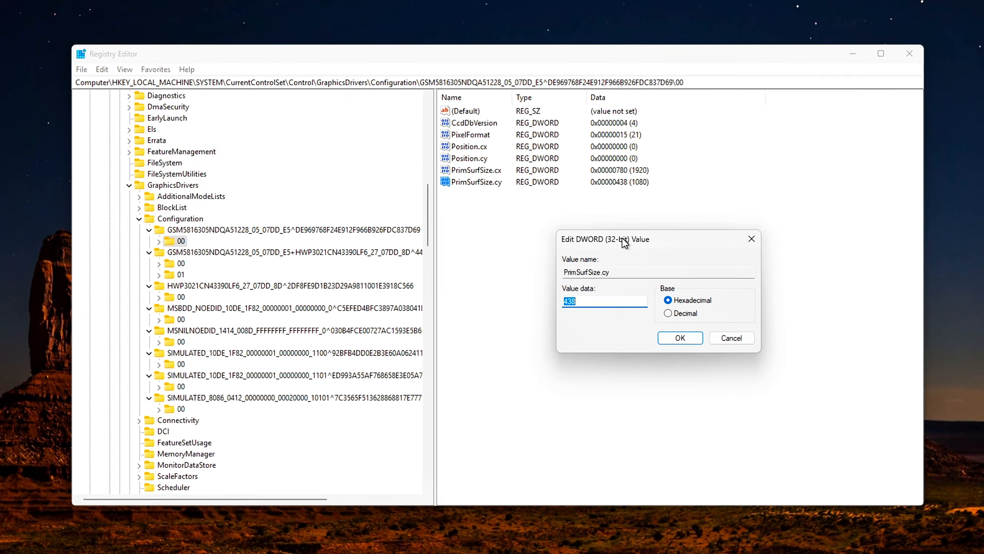
click(667, 312)
click(588, 299)
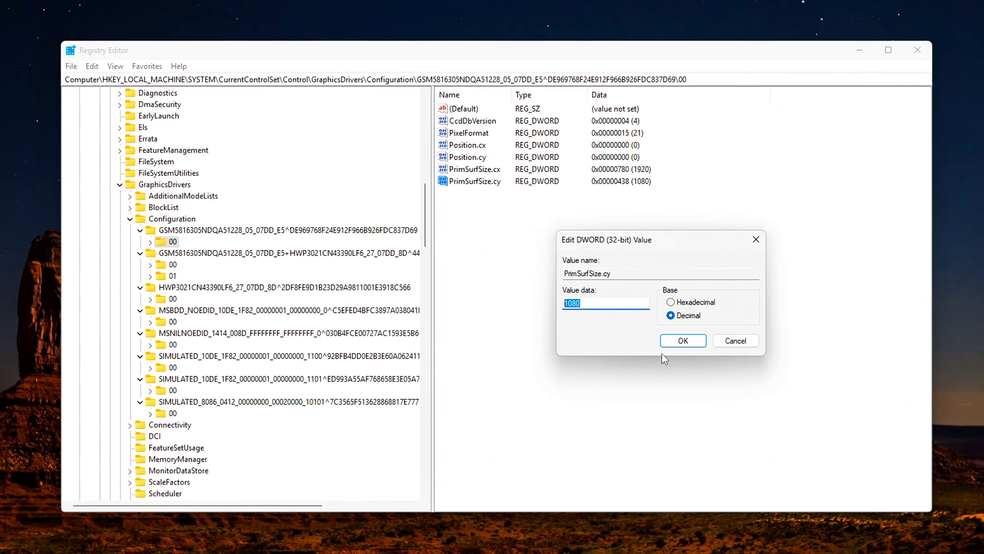
click(668, 344)
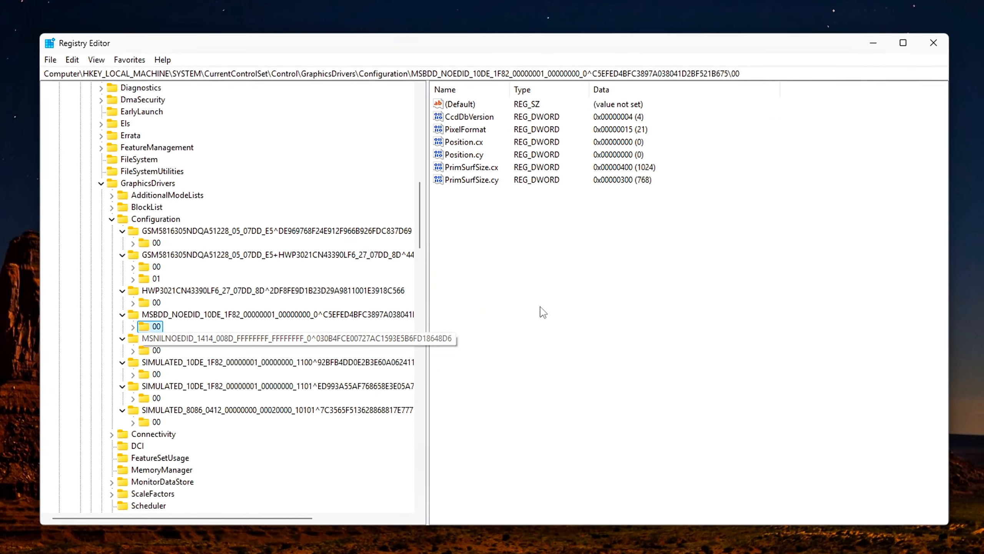
right_click(555, 284)
mouse_move(581, 294)
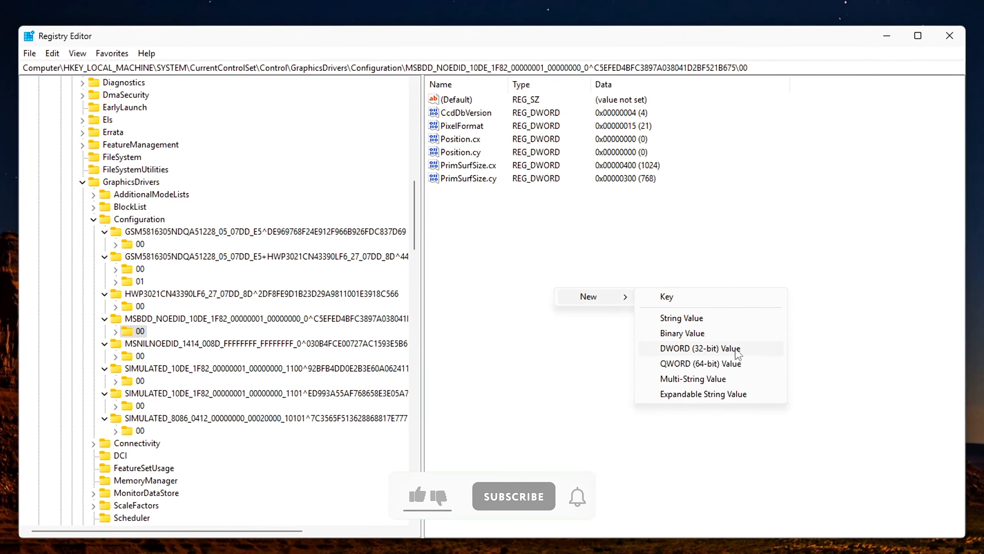
click(547, 261)
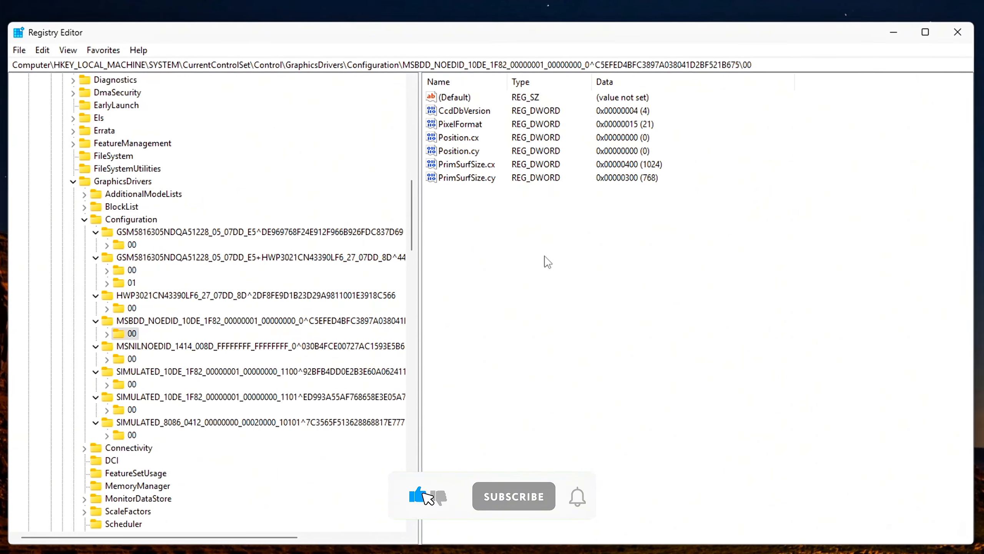
click(125, 359)
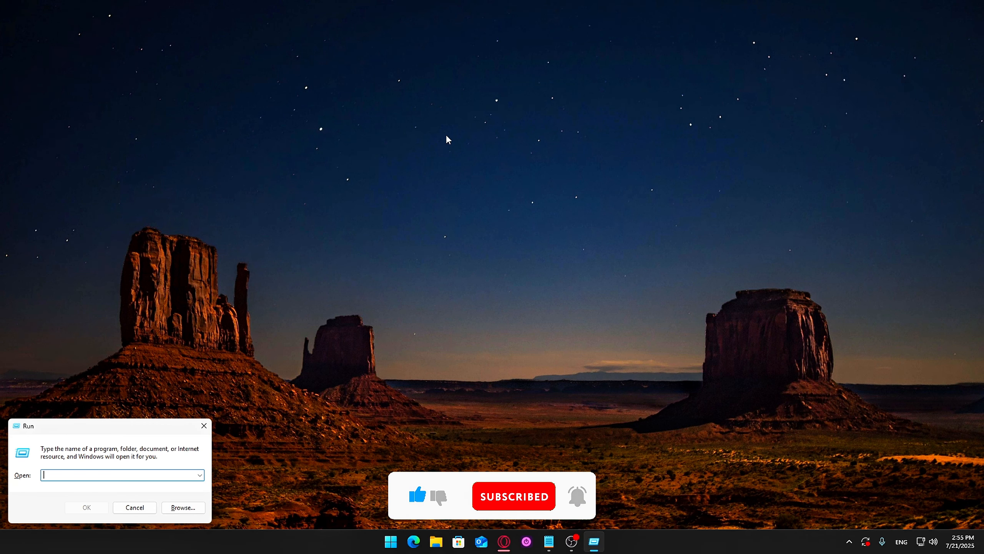
Launch the Registry Editor by running regedit.
drag(80, 431, 474, 208)
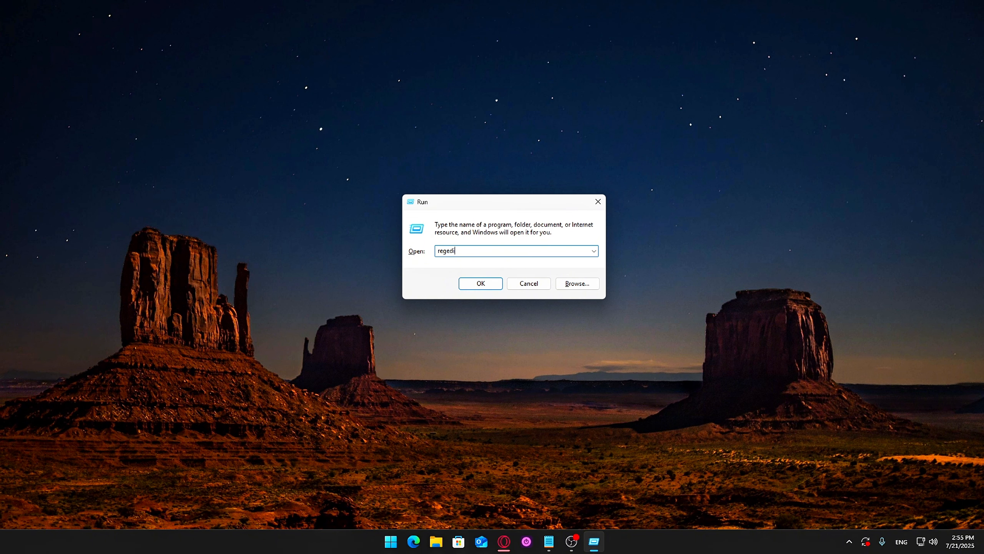
click(491, 286)
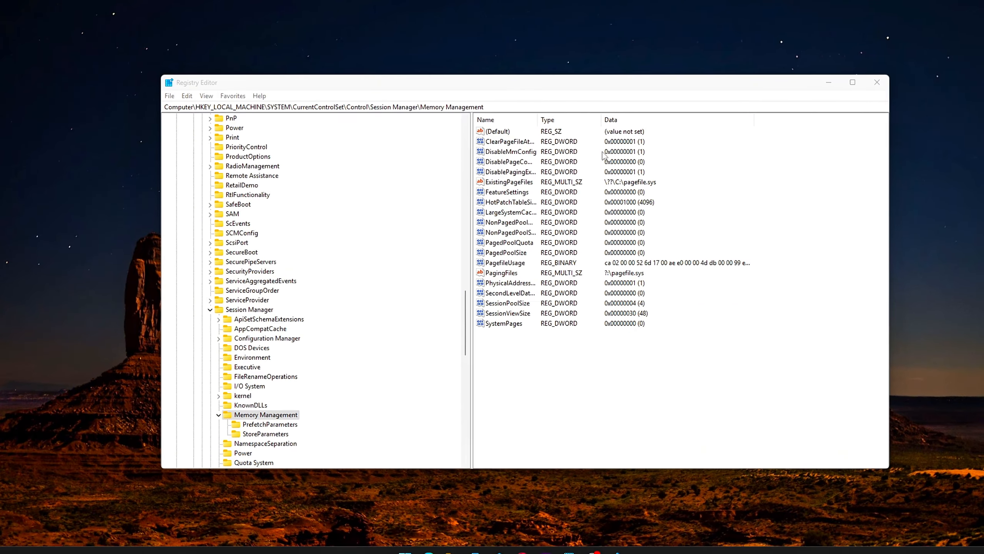
Export the entire registry to the Desktop as monitor_backup.reg.
click(173, 96)
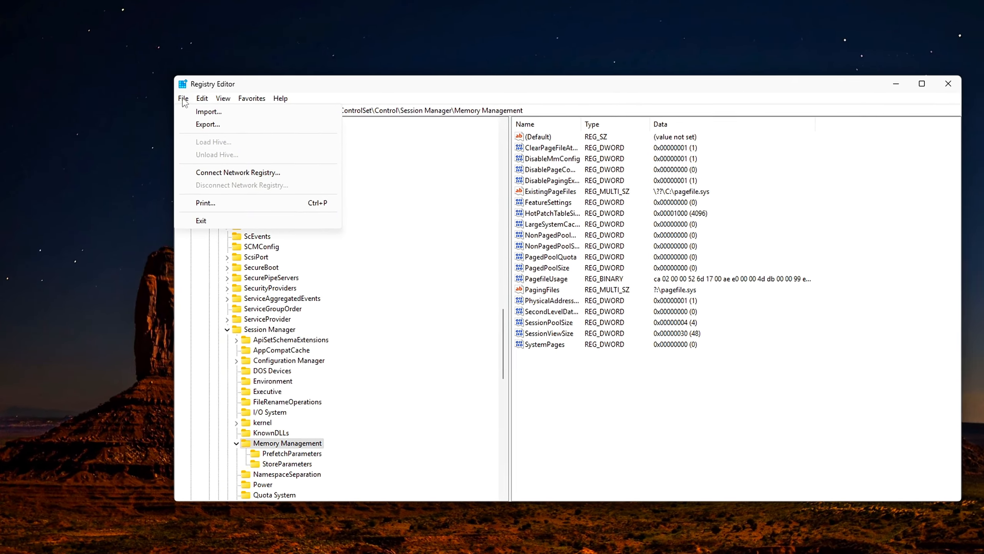
click(218, 125)
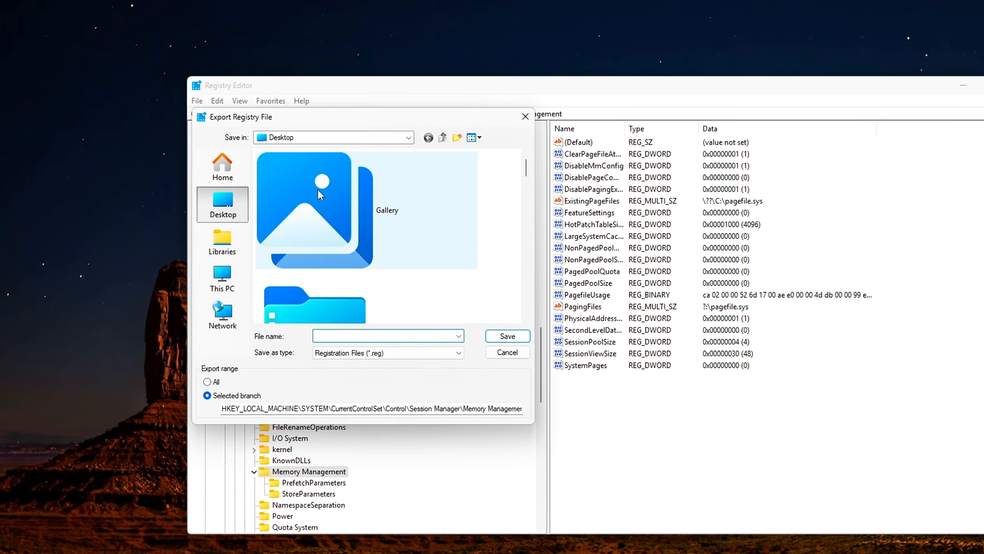
right_click(350, 340)
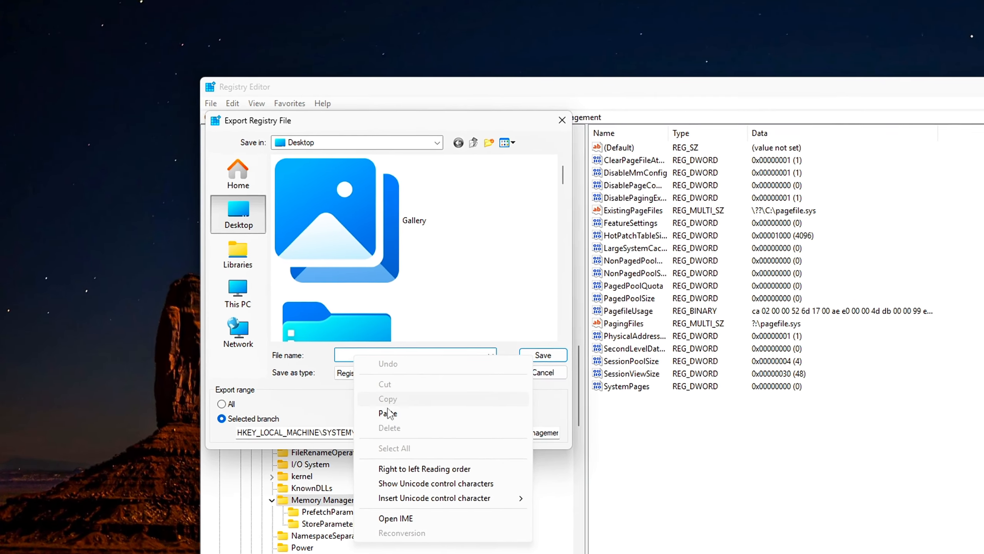
click(371, 396)
drag(410, 361, 319, 360)
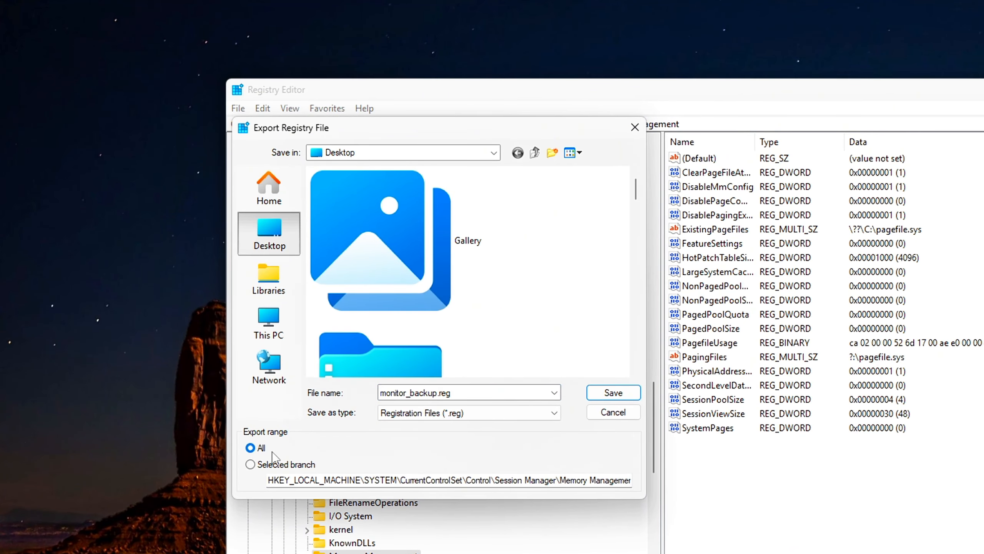
click(613, 393)
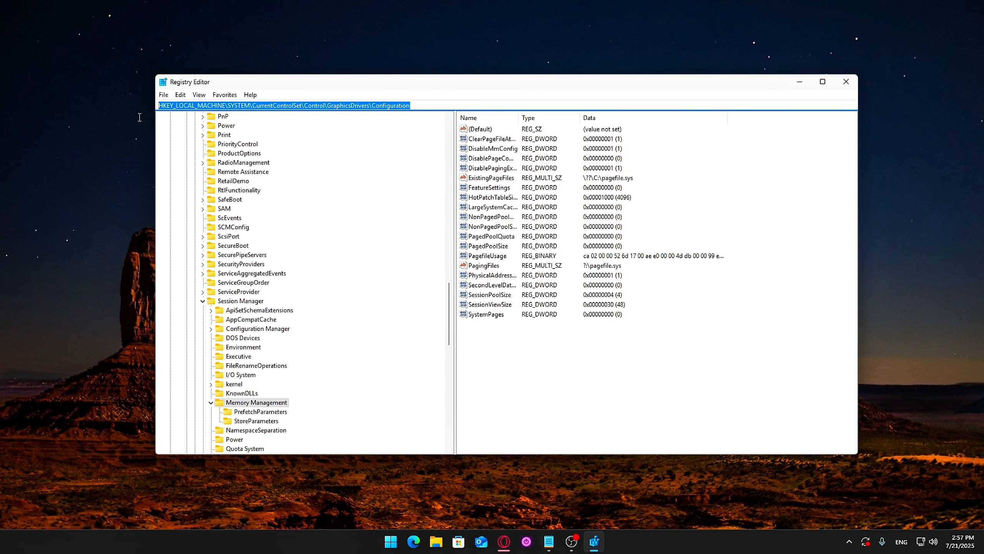
Go to the registry key HKEY_LOCAL_MACHINE\SYSTEM\CurrentControlSet\Control\GraphicsDrivers\Configuration and bring its monitor subkeys into view.
key(Return)
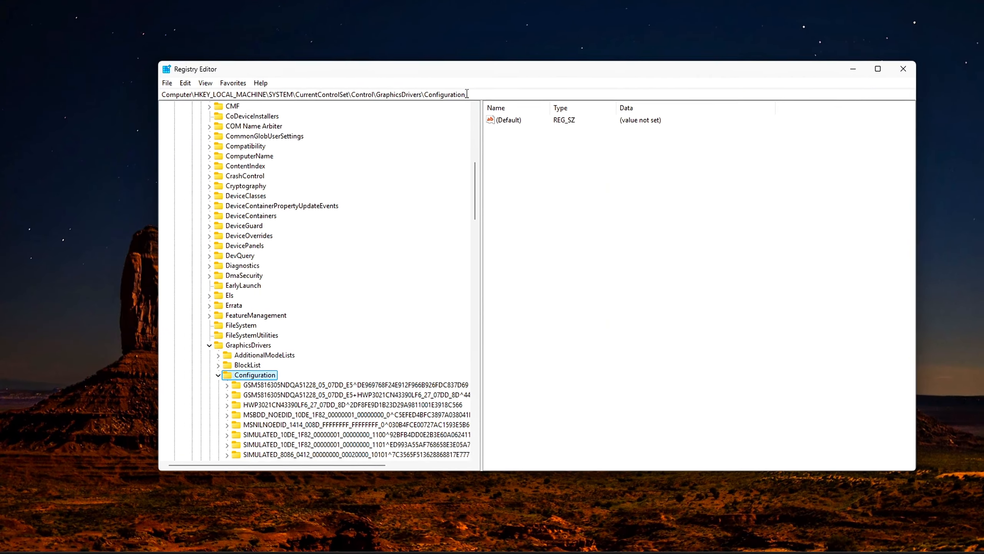
scroll(480, 179, down, 4)
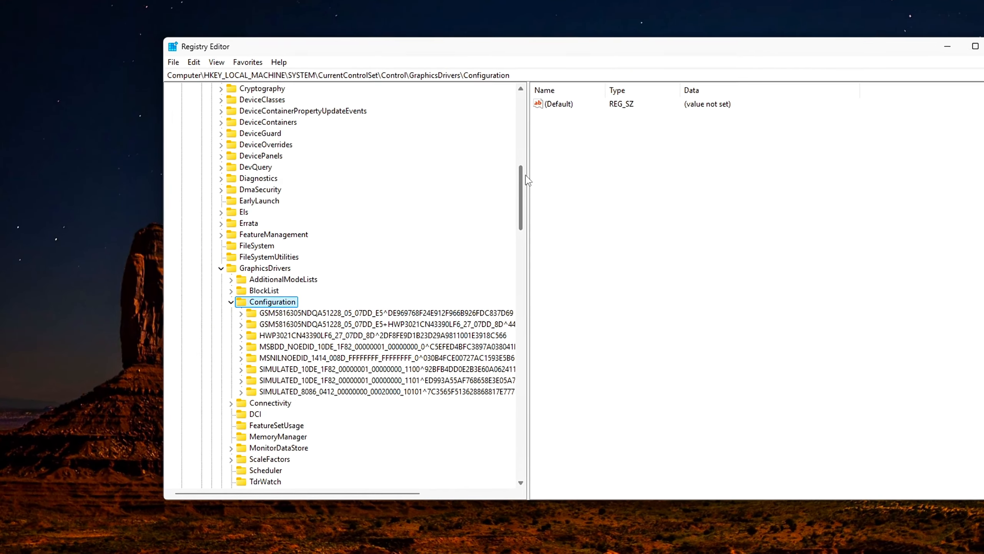
scroll(538, 186, down, 1)
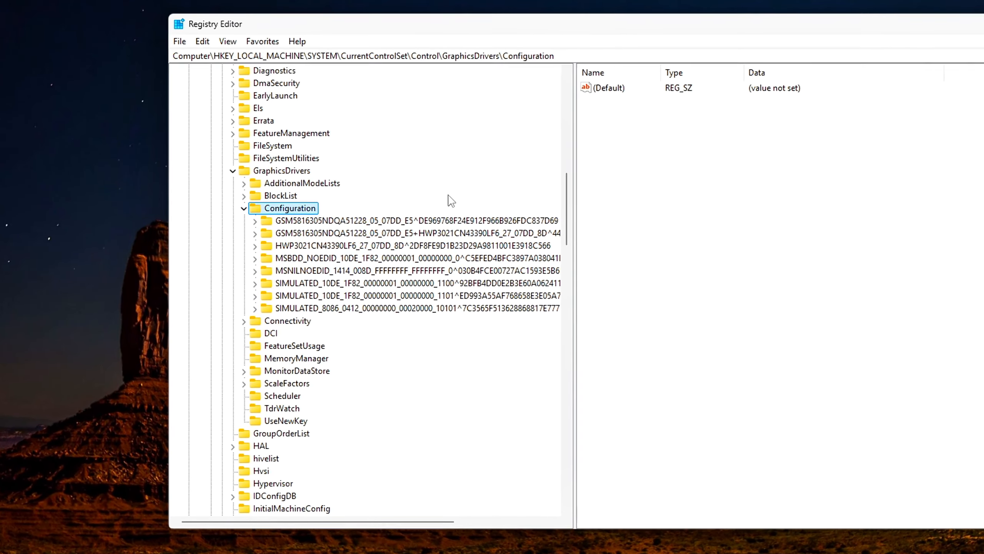
Look through the monitor subkeys under Configuration one after another, from the first GSM5816305 entry to SIMULATED_8086.
click(337, 220)
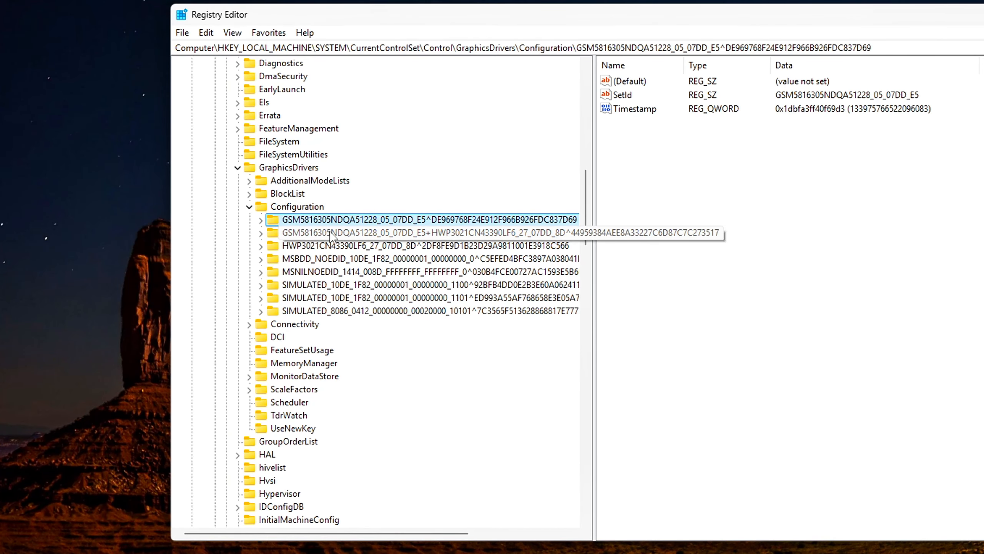
click(331, 233)
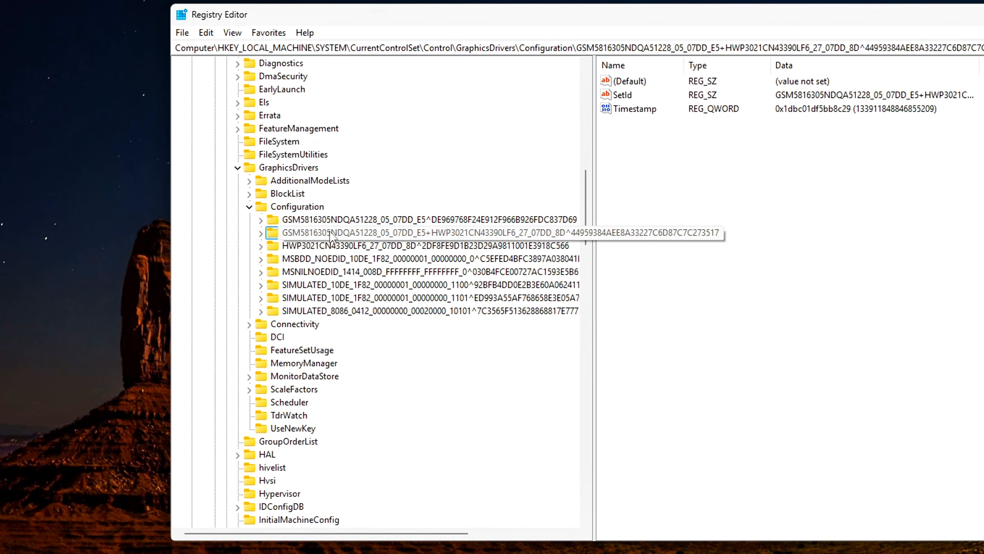
click(321, 246)
click(316, 260)
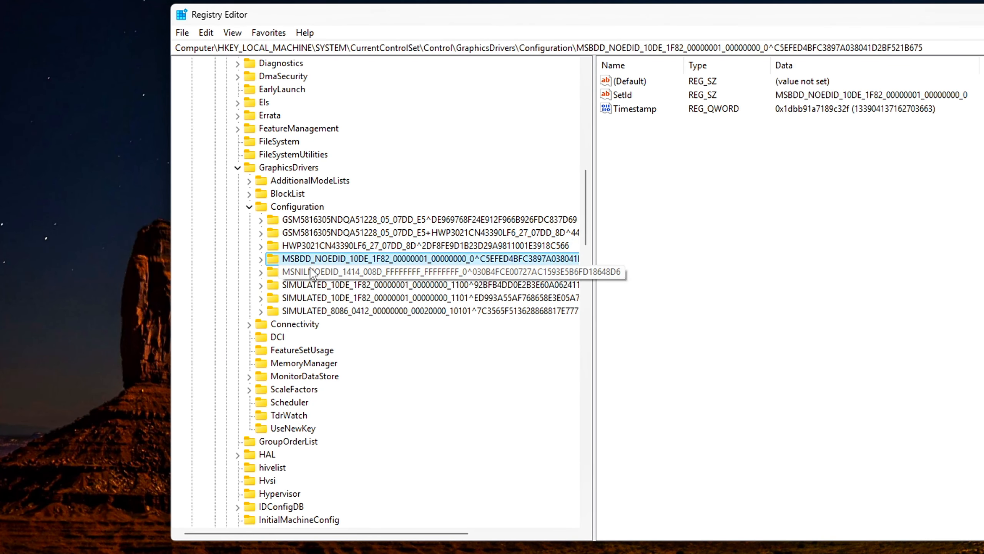
click(313, 273)
click(308, 286)
key(Down)
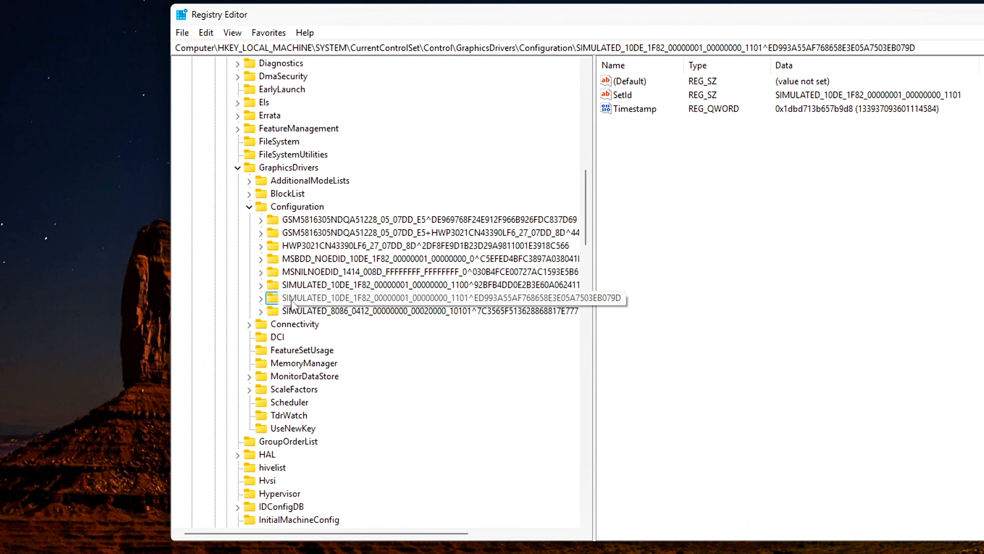
key(Down)
click(261, 221)
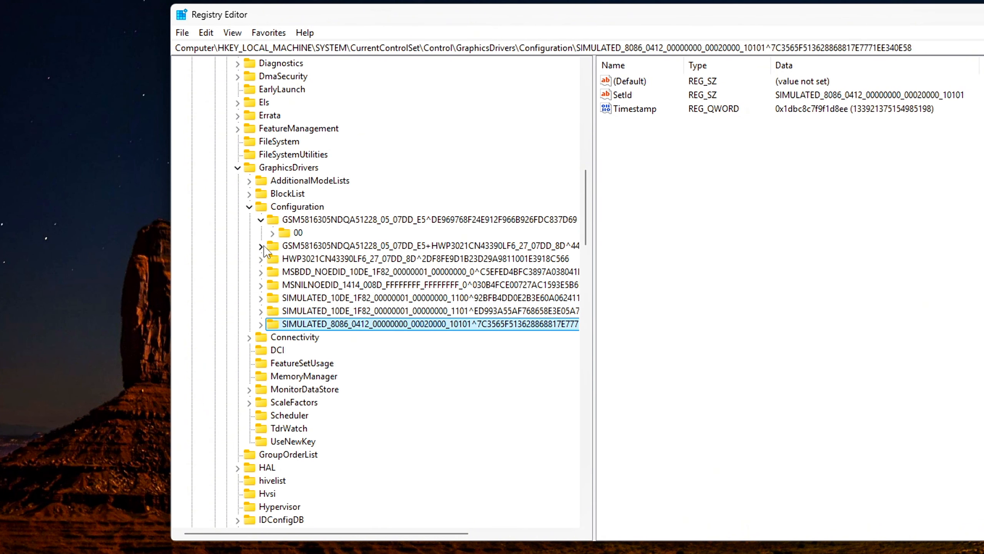
click(261, 246)
click(261, 246)
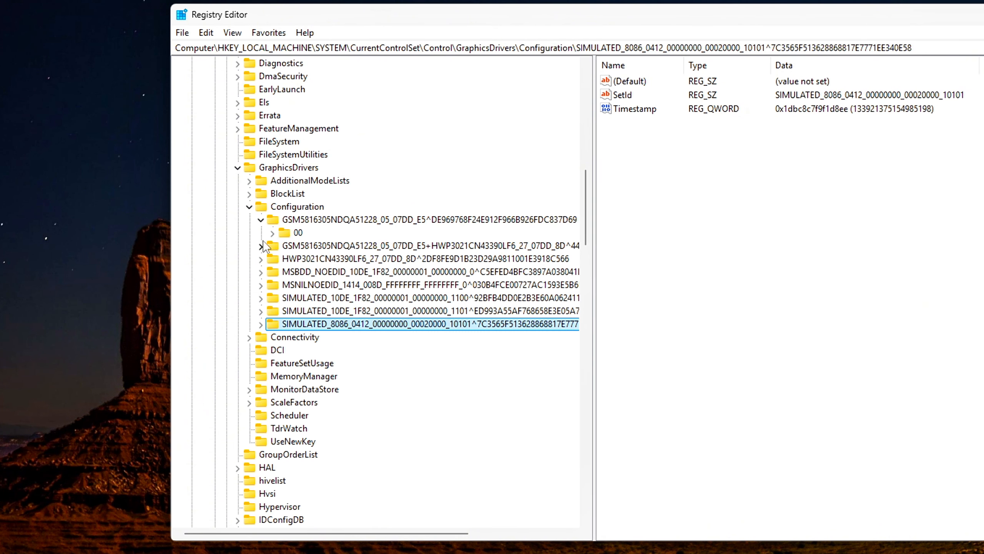
click(261, 220)
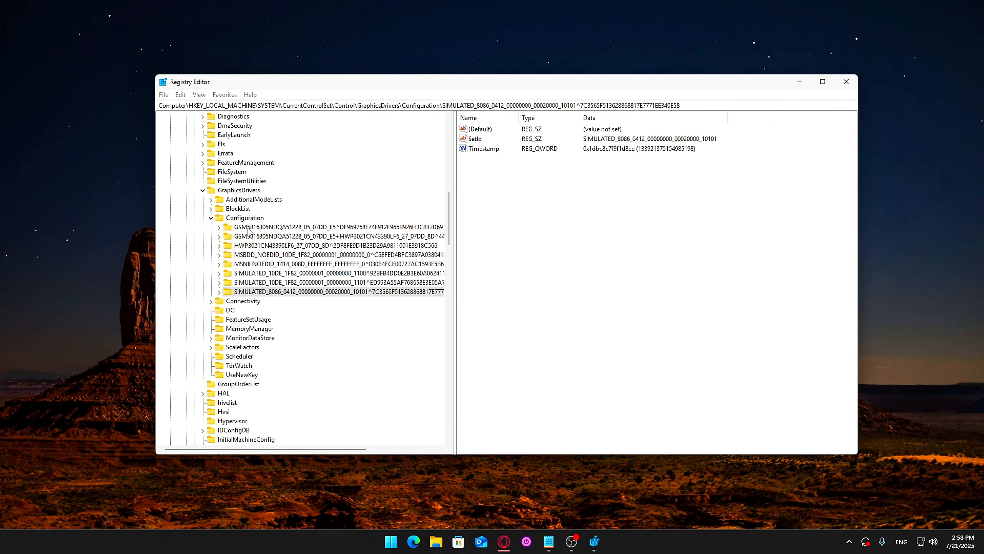
Expand every monitor subkey under Configuration so that their 00 and 01 subkeys are listed.
click(218, 227)
click(218, 245)
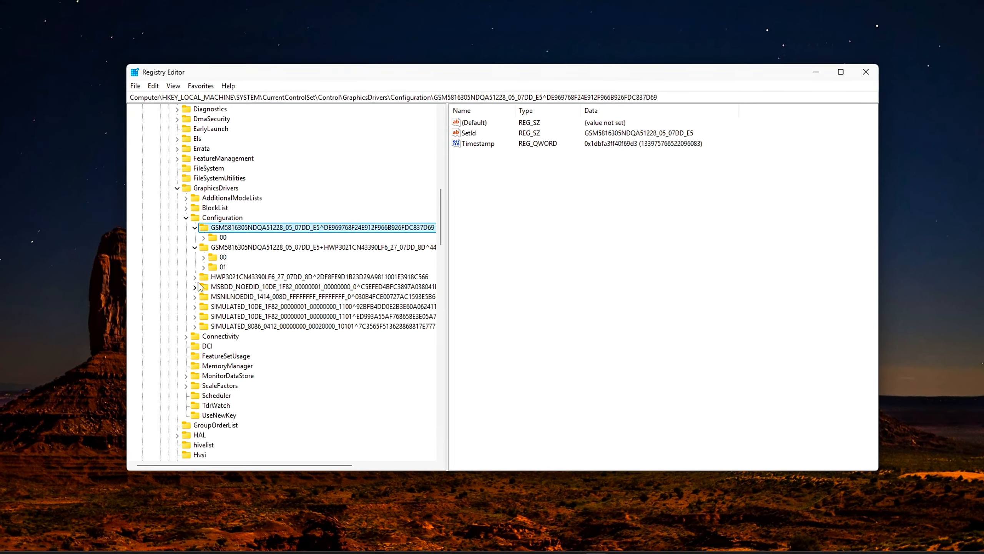
click(195, 276)
click(194, 296)
click(195, 316)
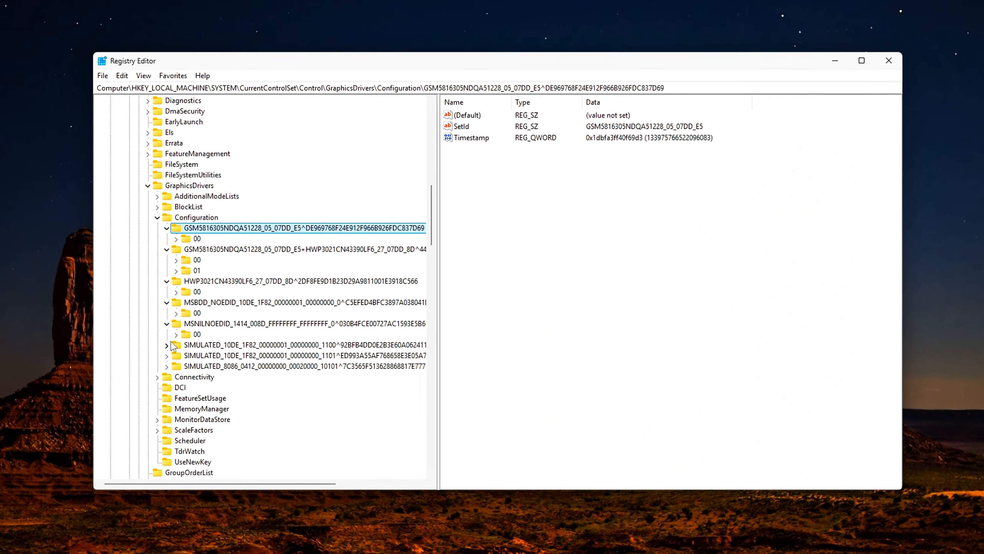
click(167, 345)
click(166, 366)
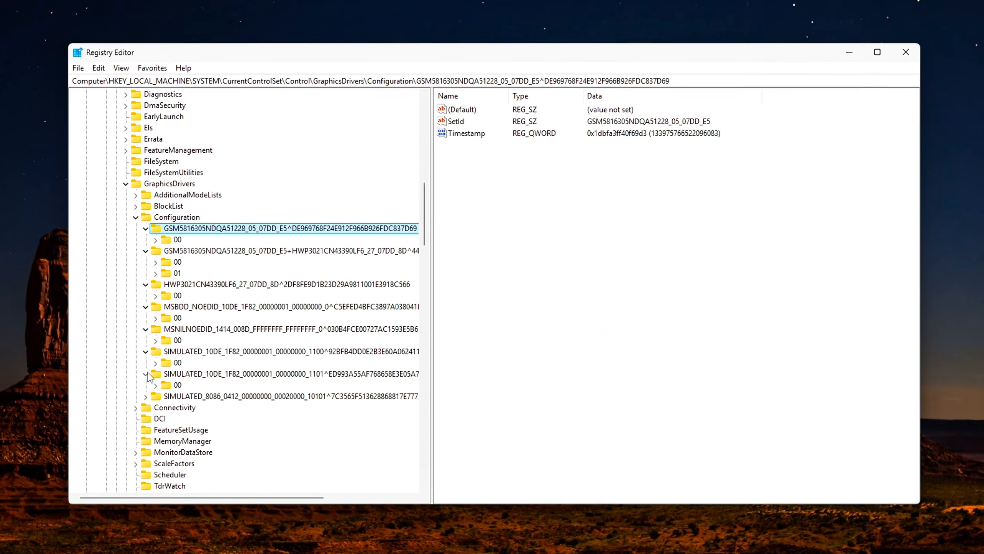
click(140, 399)
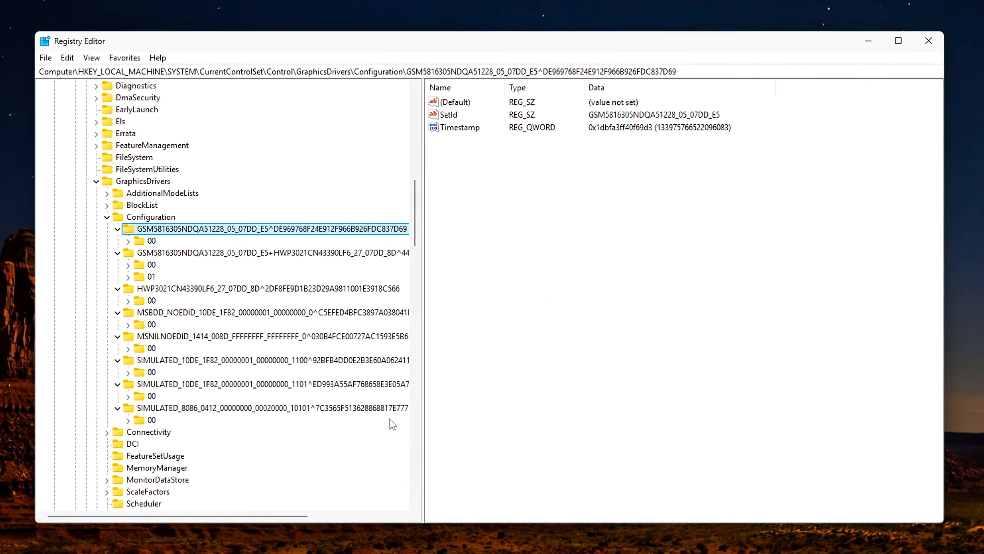
Examine the PrimSurfSize.cx and PrimSurfSize.cy values in the 00 subkey of the first GSM5816305 monitor.
click(141, 242)
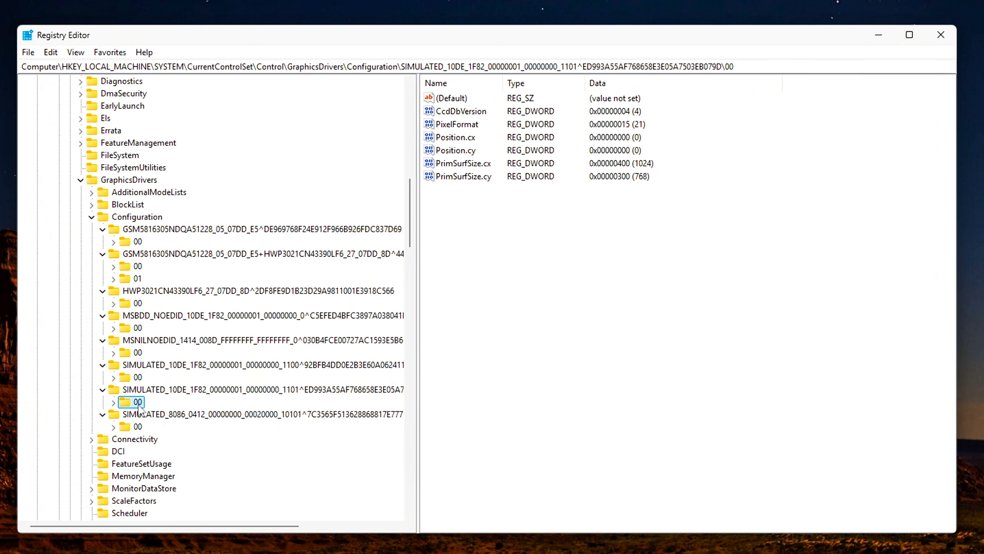
click(142, 229)
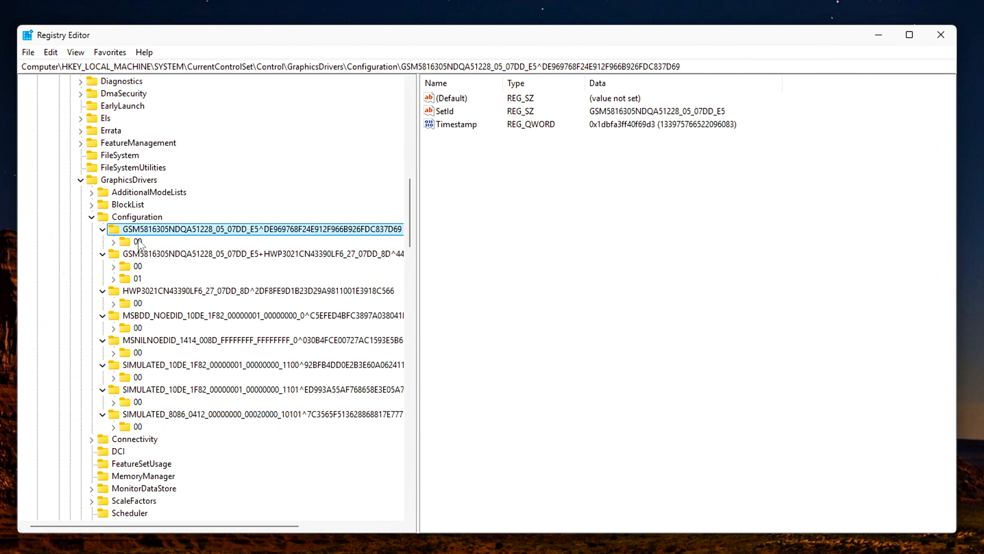
click(140, 241)
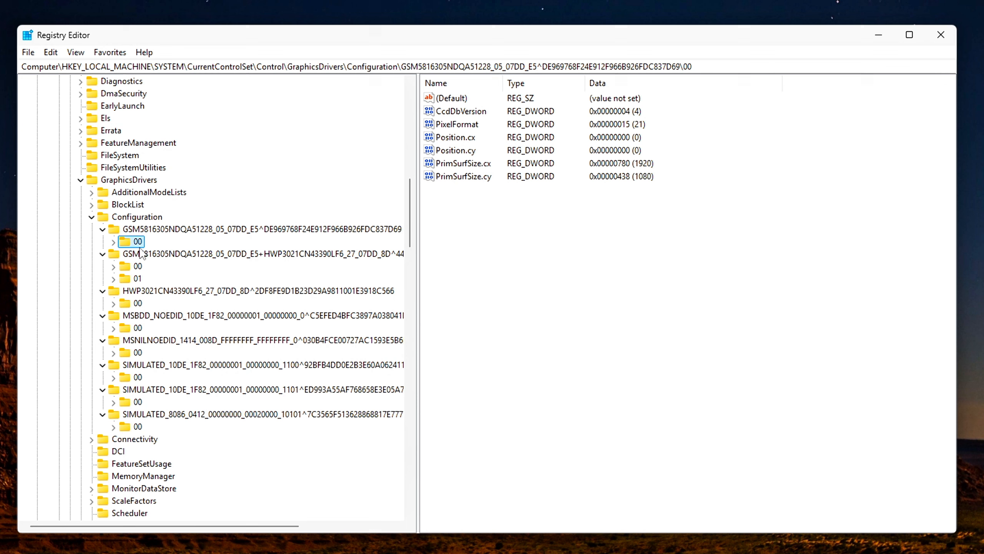
drag(450, 163, 451, 166)
click(451, 167)
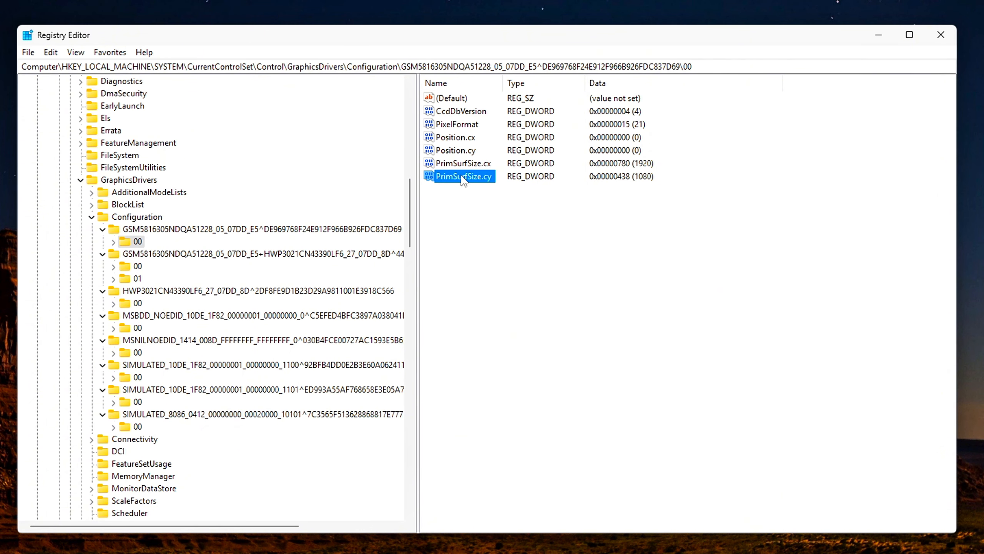
drag(672, 164, 583, 179)
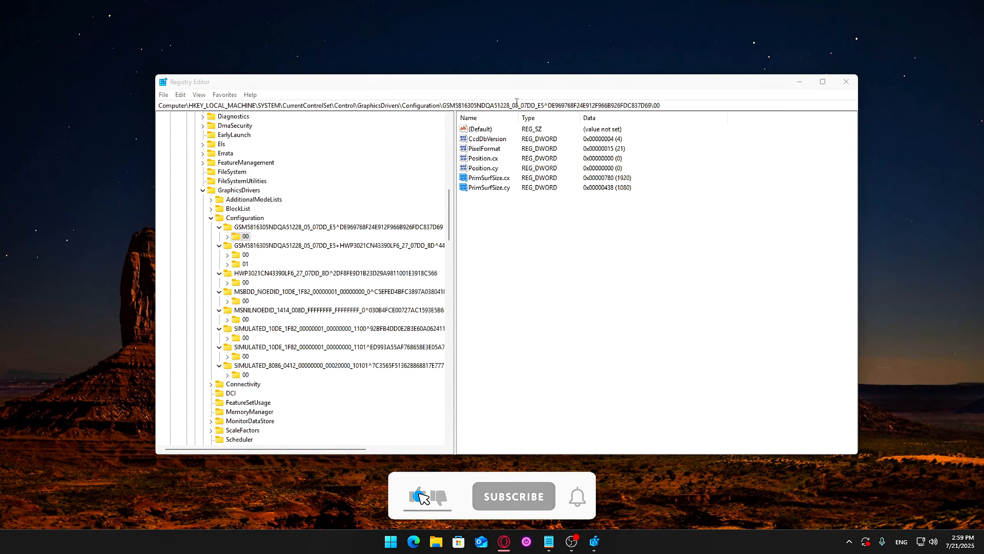
Compare the values in the 00 subkeys of the remaining monitors, from the combined GSM5816305+HWP3021 entry down to SIMULATED_8086.
click(240, 254)
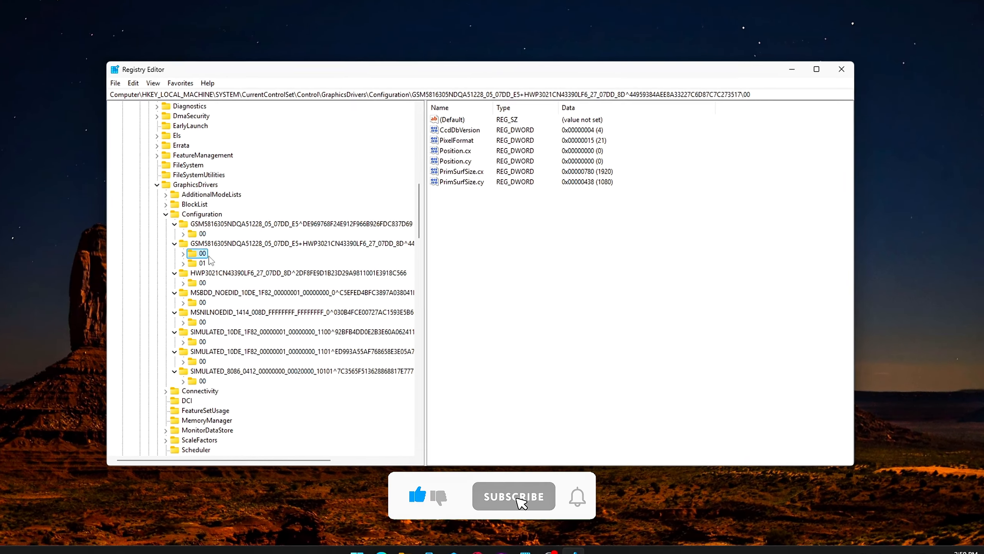
click(237, 282)
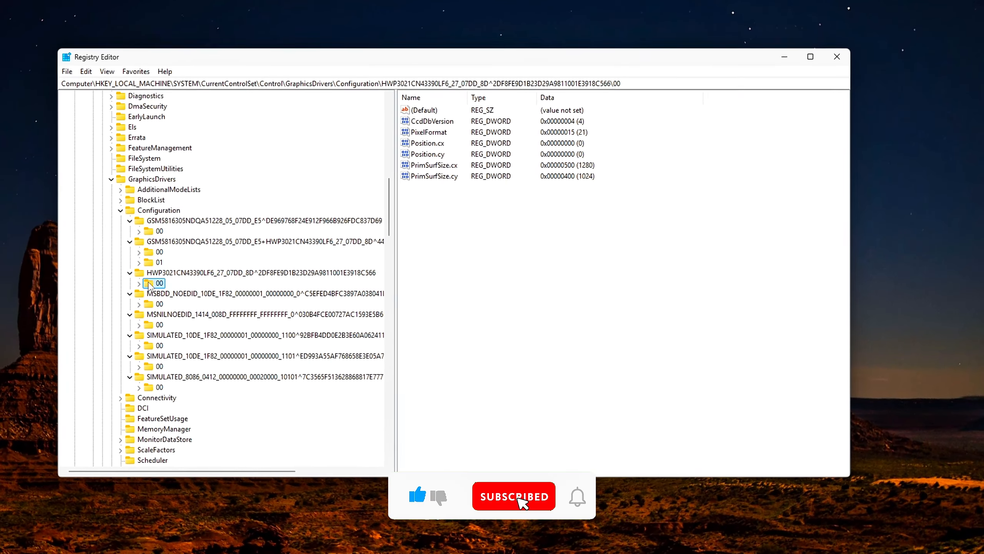
click(153, 305)
click(153, 325)
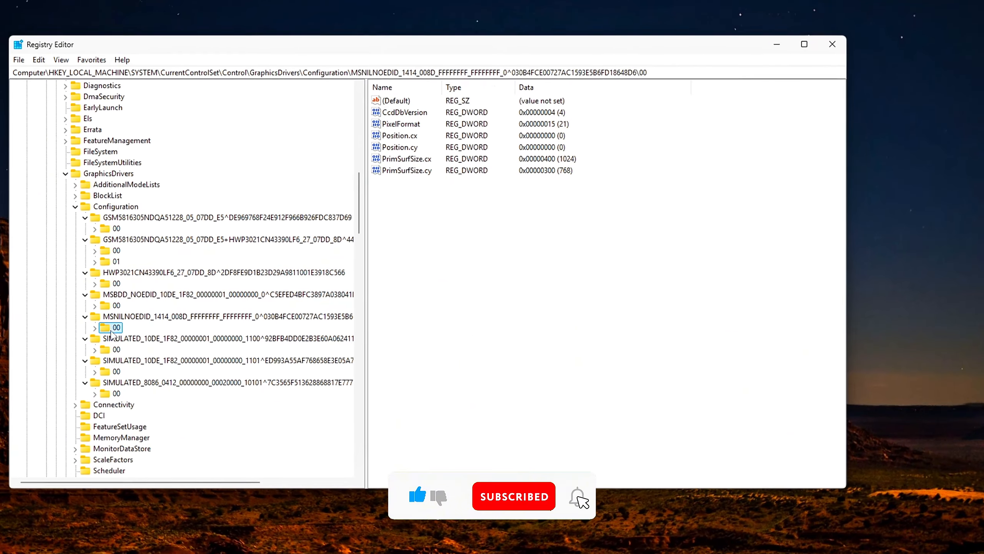
click(153, 345)
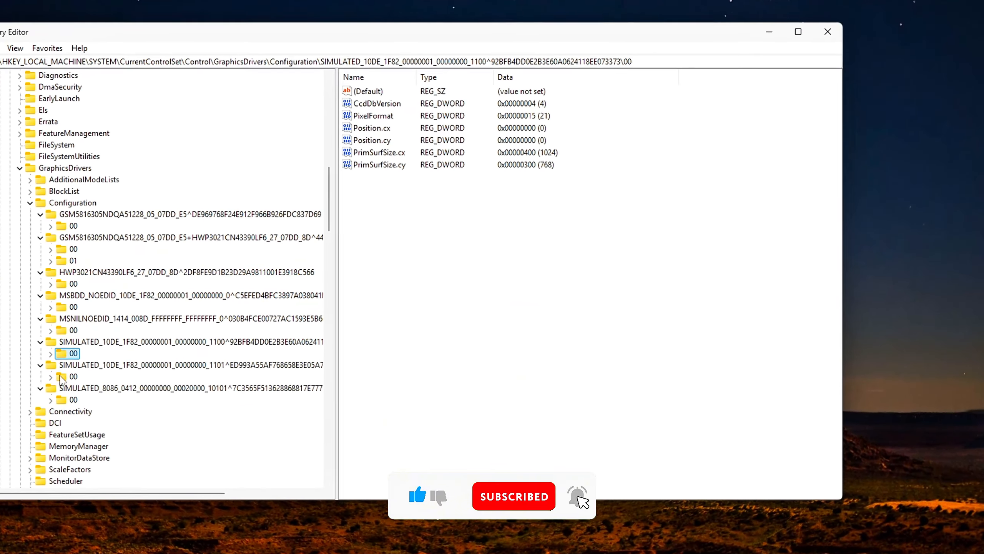
click(61, 377)
click(72, 400)
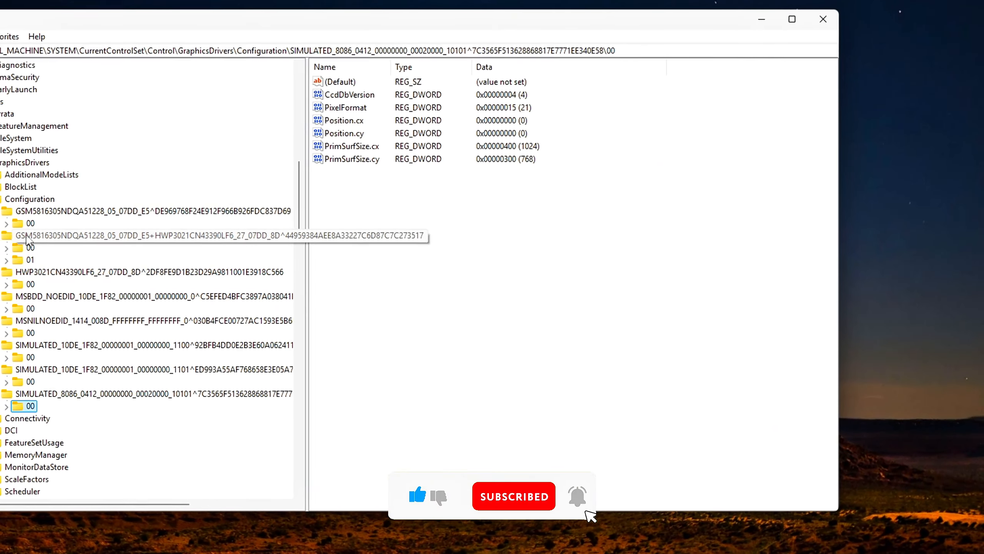
Check PrimSurfSize.cx and PrimSurfSize.cy in decimal base in the first GSM5816305 monitor's 00 subkey and accept both unedited.
click(73, 226)
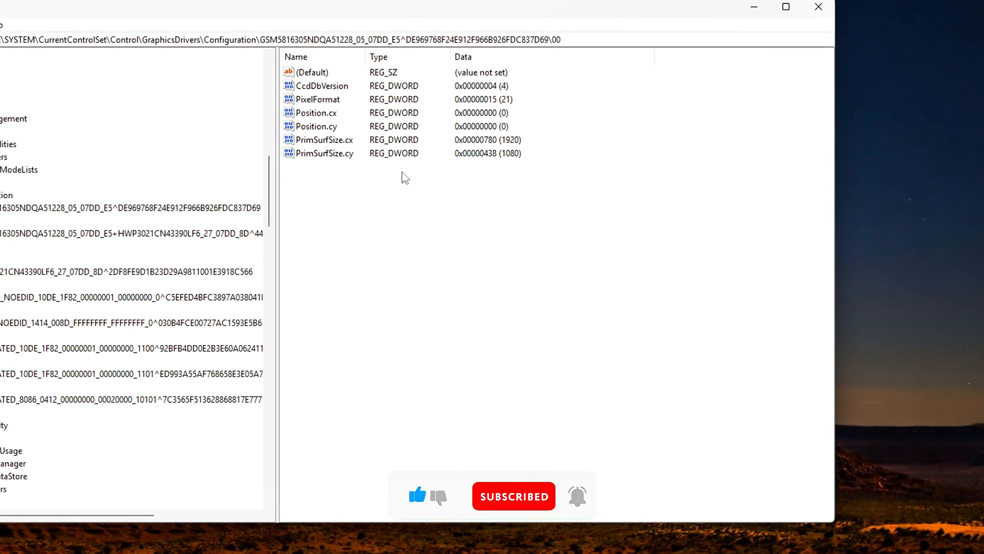
double_click(324, 139)
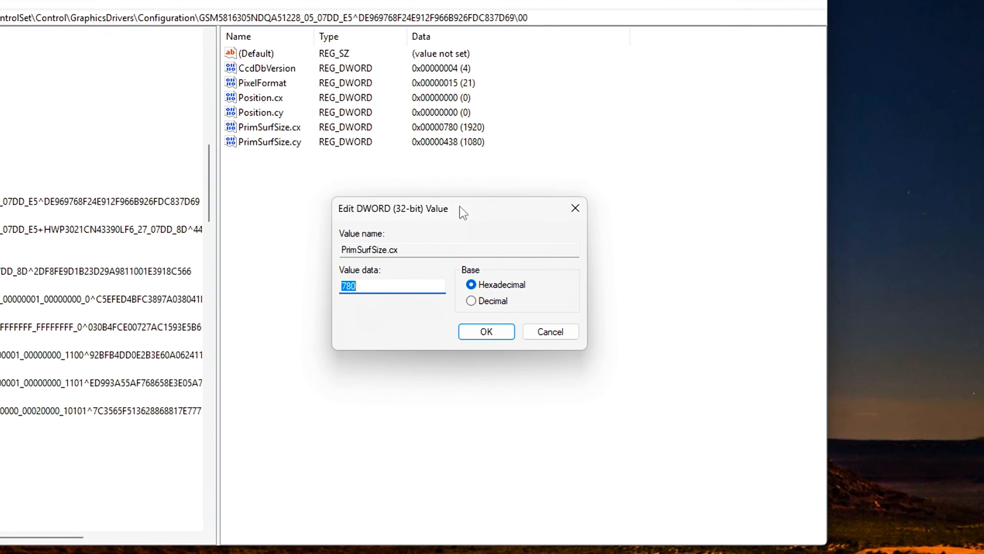
click(396, 282)
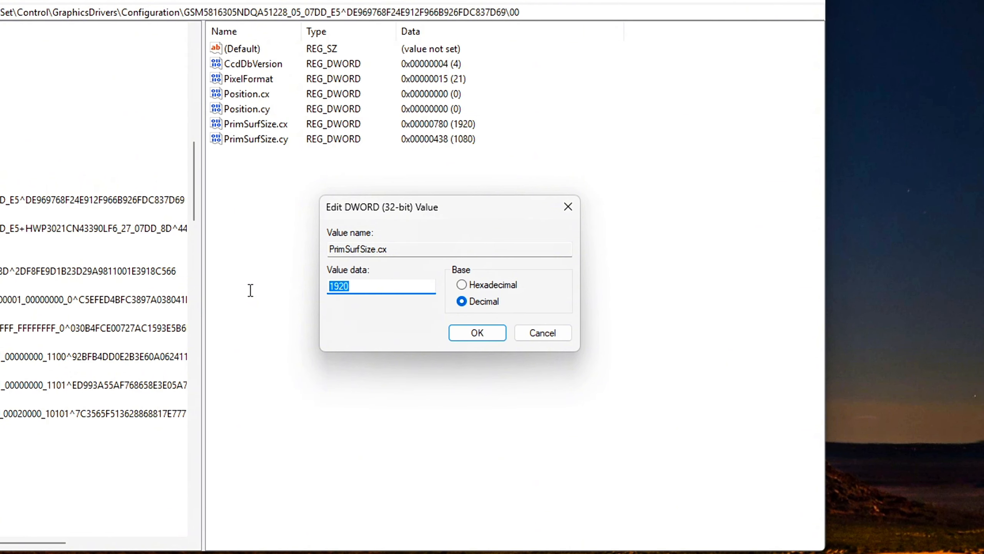
drag(364, 293, 271, 291)
click(454, 332)
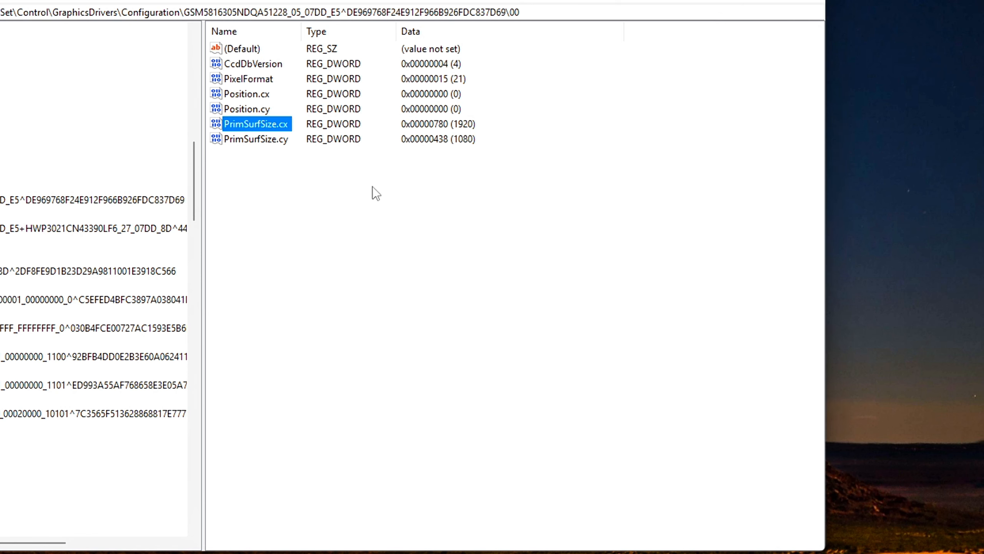
double_click(254, 139)
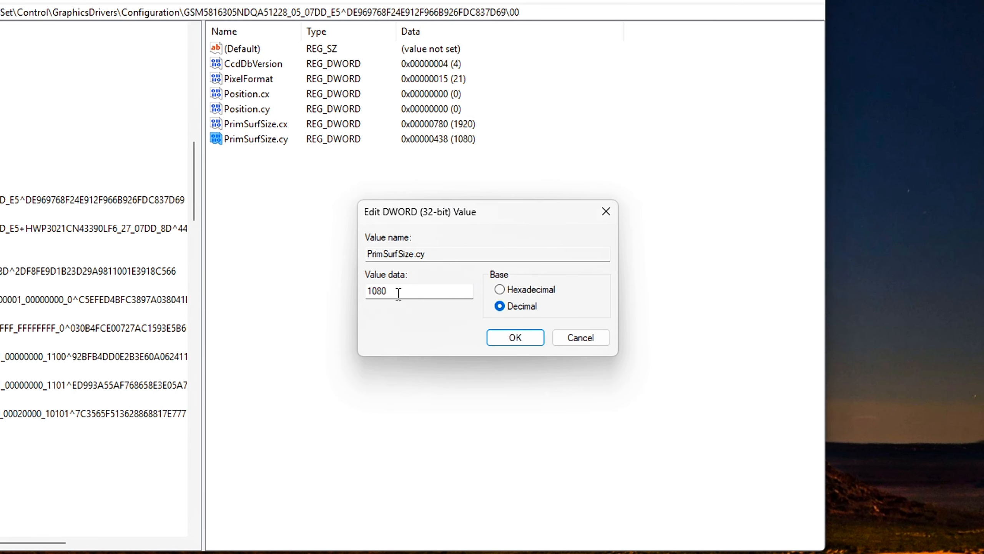
click(522, 341)
Review the numbered subkeys of the GSM5816305+HWP3021, HWP3021, MSBDD, MSNILNOEDID and SIMULATED_10DE 1100 monitors for their surface size values.
click(2, 242)
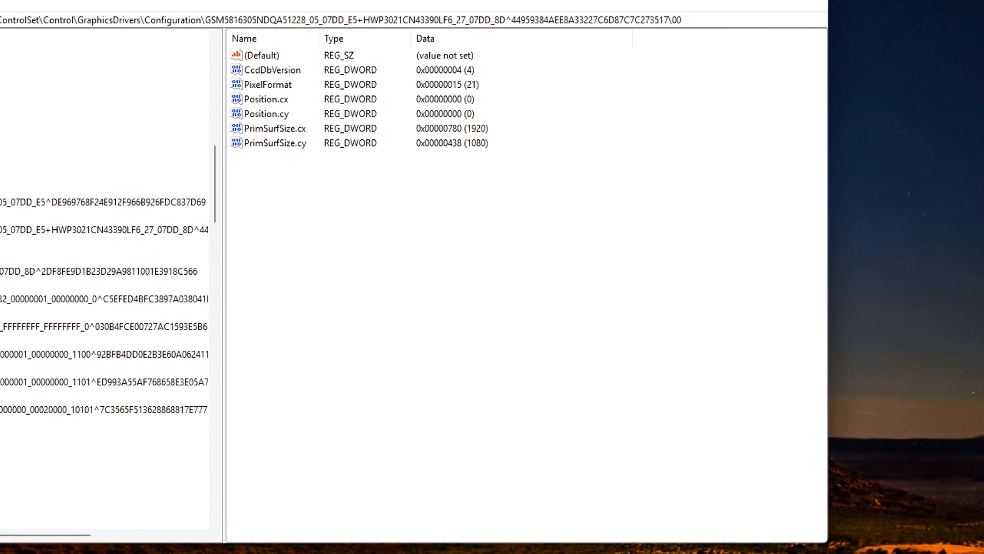
click(1, 257)
click(2, 285)
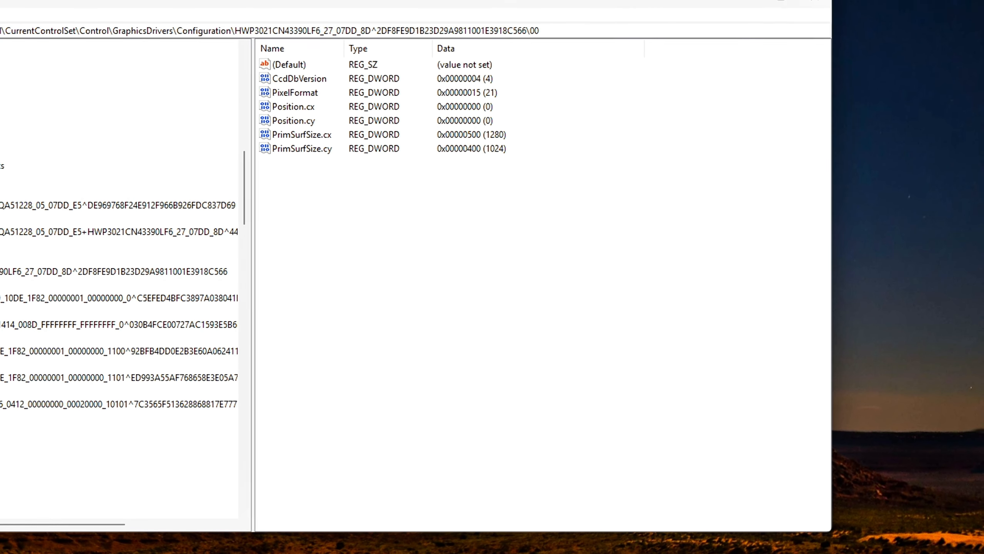
click(1, 312)
right_click(402, 271)
mouse_move(435, 275)
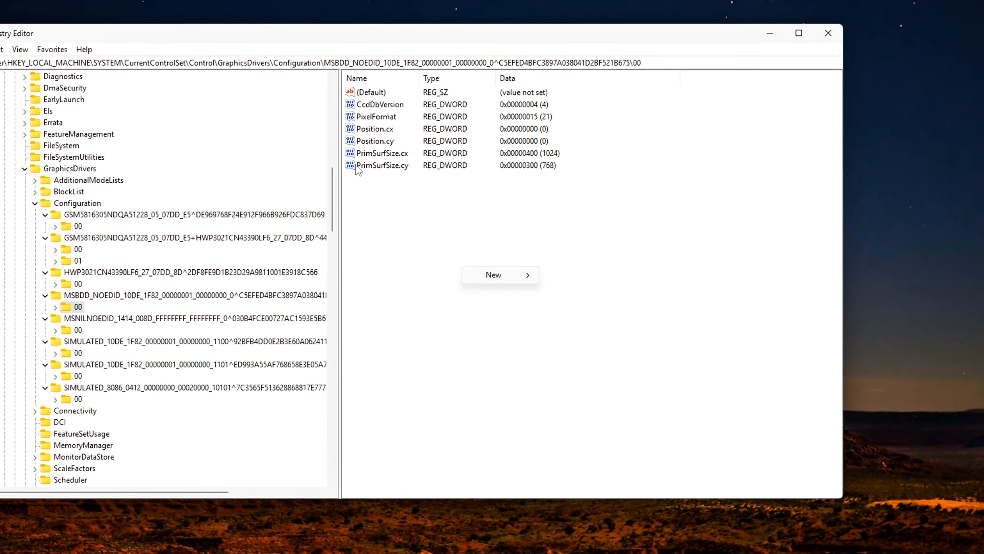
click(334, 210)
key(Down)
key(Down)
key(Down)
key(Down)
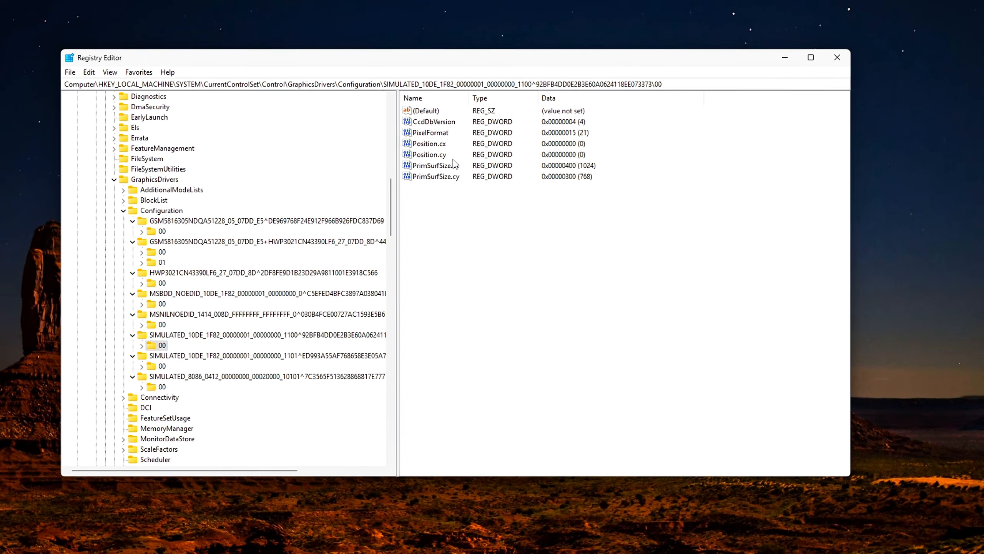
Inspect the PrimSurfSize.cx value in the 00 subkey of the SIMULATED_10DE 1100 monitor and close it unedited.
double_click(426, 161)
drag(212, 115, 606, 201)
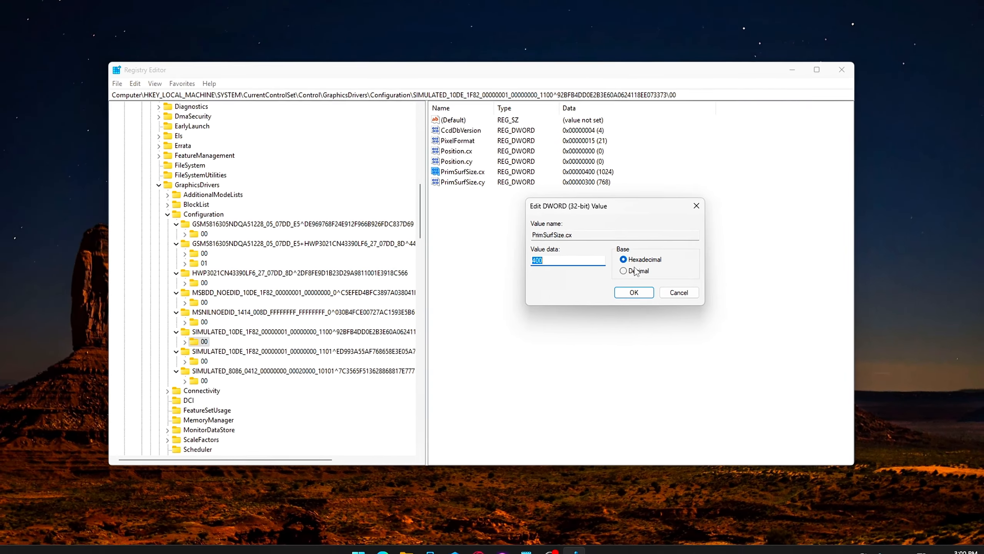
click(638, 291)
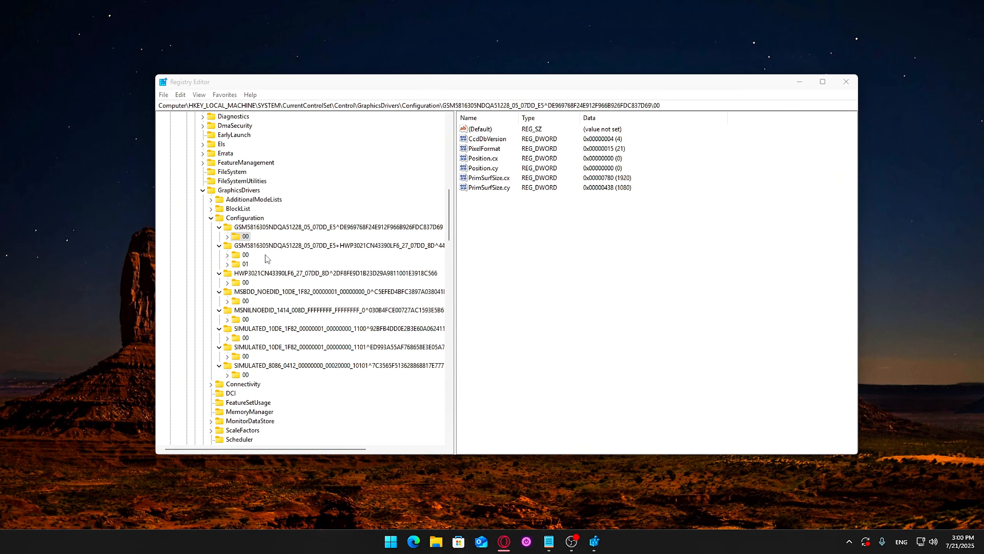
In the first GSM5816305 monitor's 00 subkey, create a DWORD (32-bit) value named Stride and set it to decimal 7608.
click(242, 256)
click(243, 237)
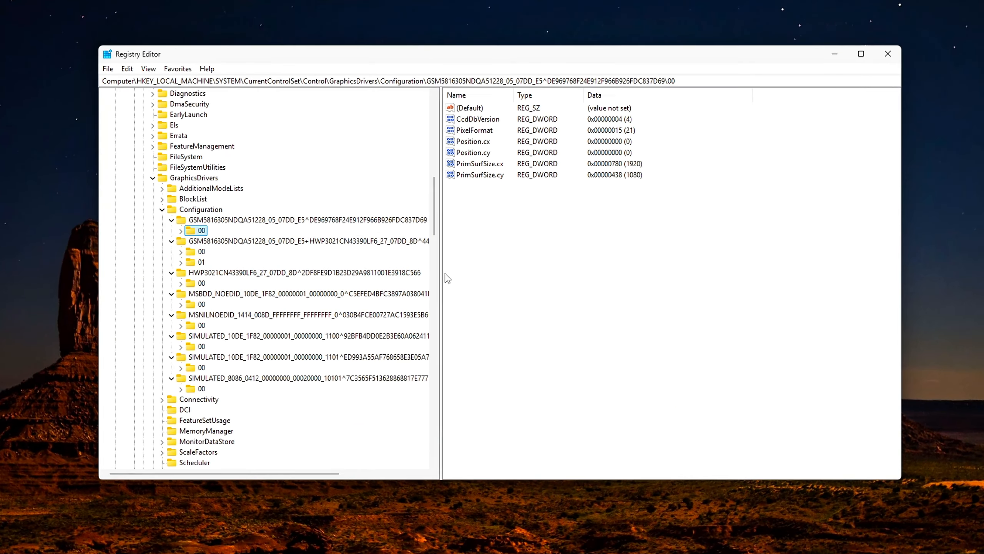
right_click(607, 261)
mouse_move(655, 268)
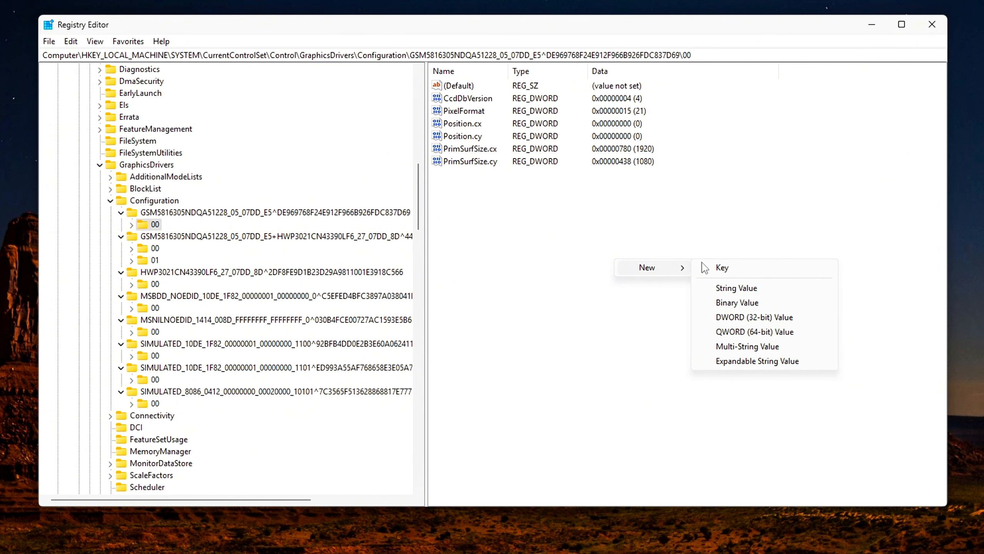
click(754, 319)
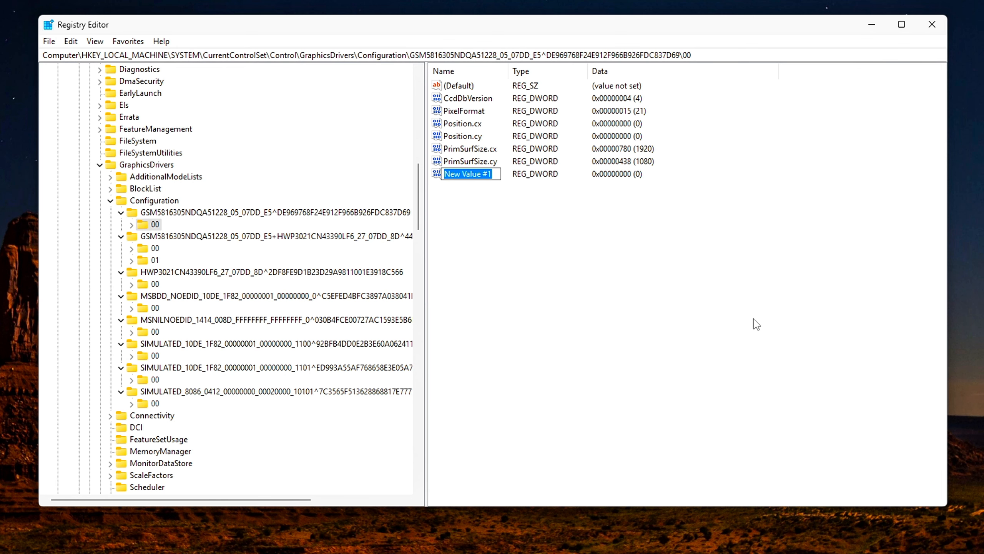
key(Return)
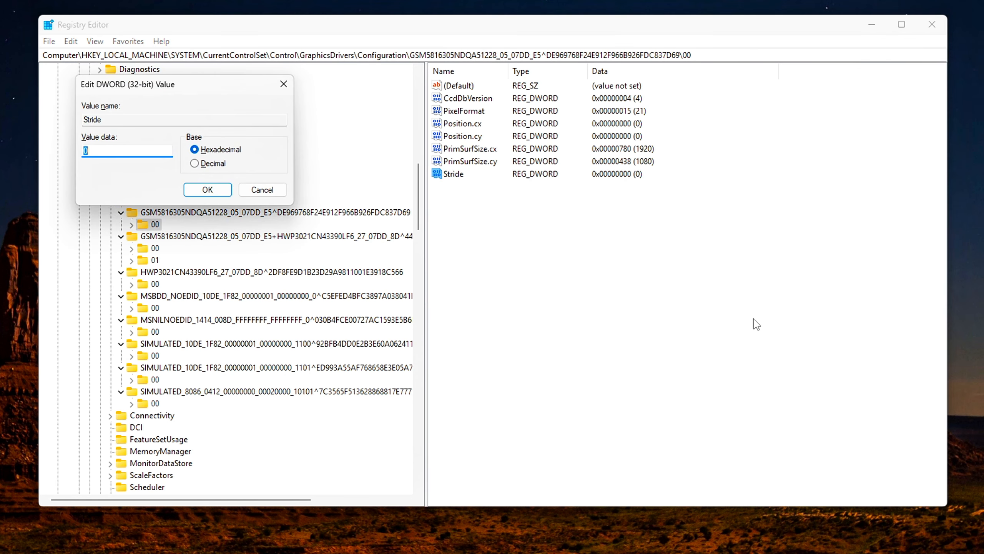
drag(221, 90, 670, 266)
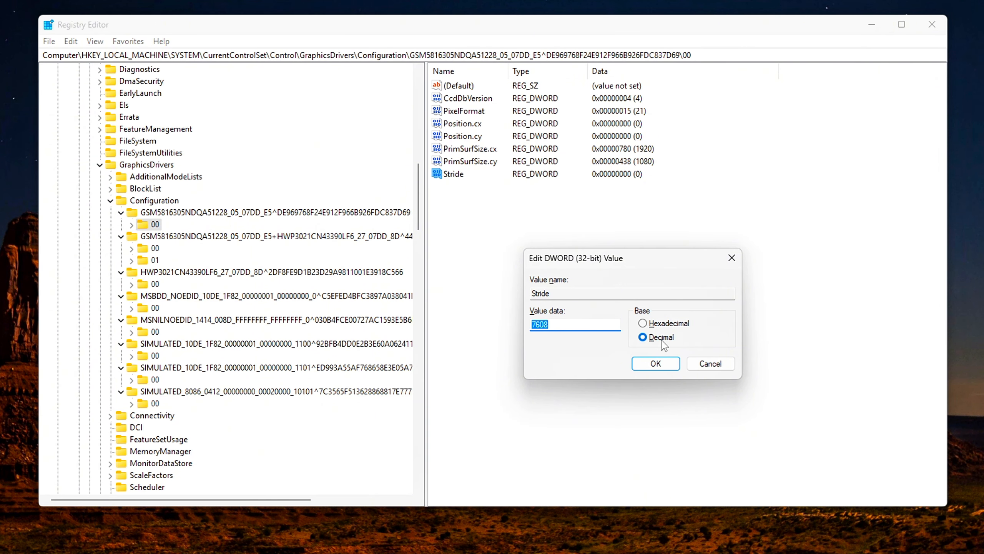
click(645, 367)
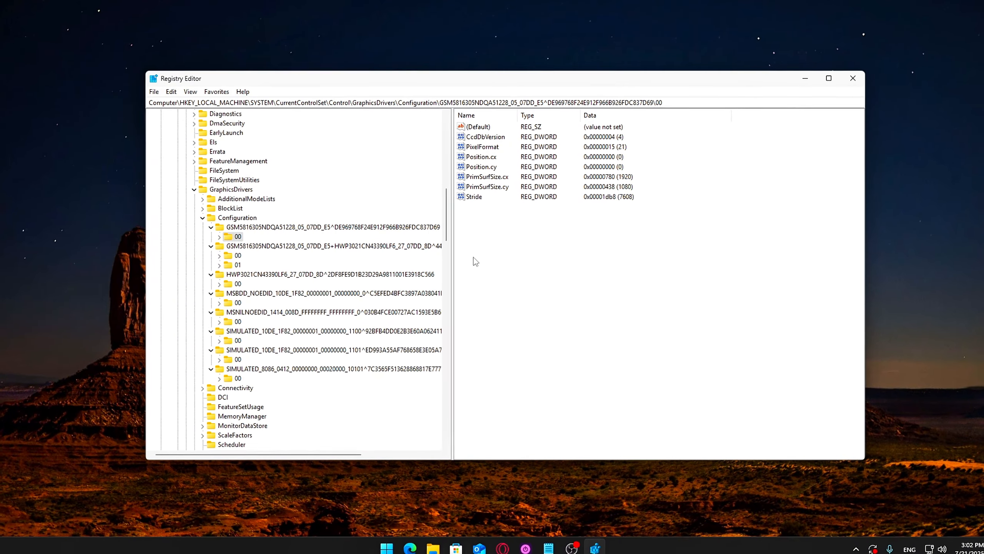
Review the surface size and Stride values in the first monitor's 00 subkey and open the GSM5816305+HWP3021 monitor's 01 subkey.
click(473, 198)
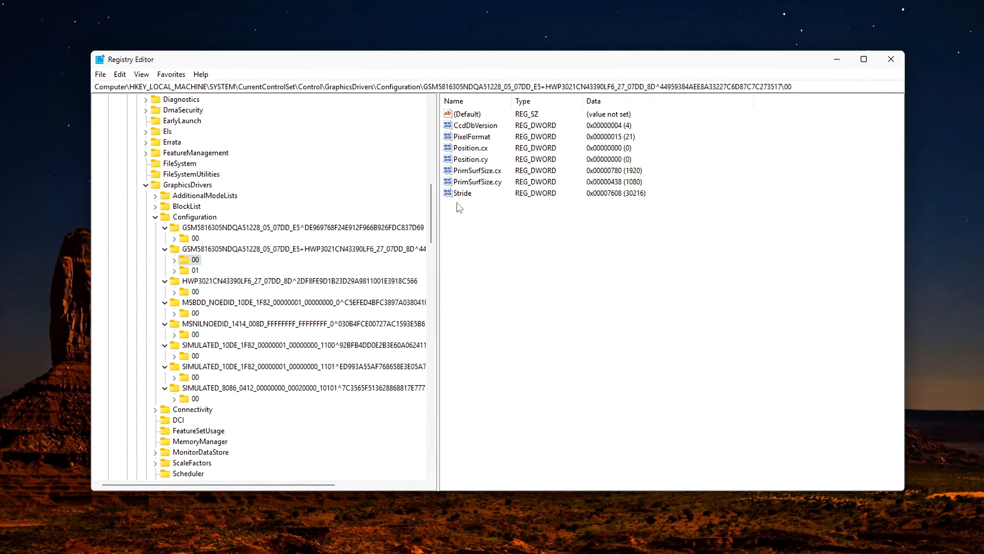
drag(457, 202, 436, 164)
click(166, 274)
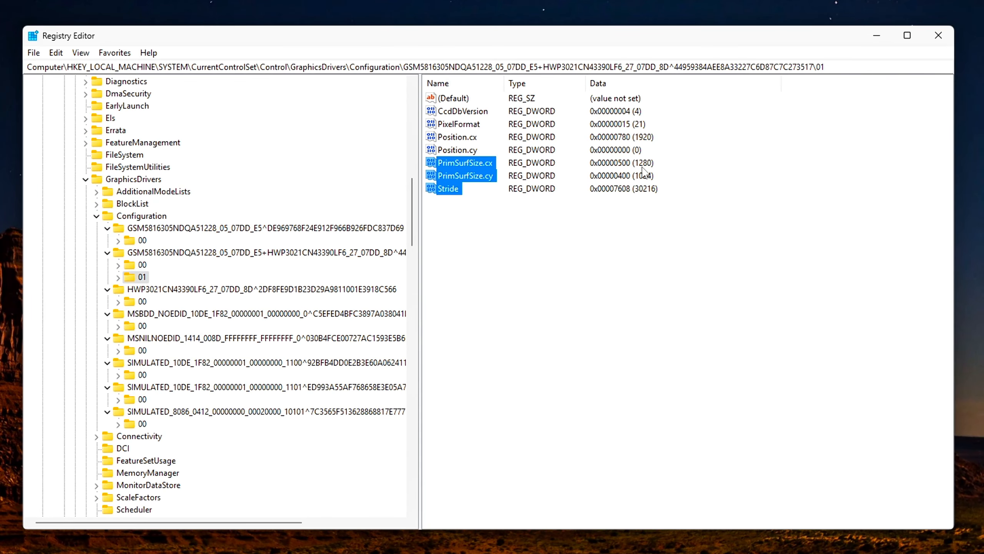
In the GSM5816305+HWP3021 monitor's 01 subkey, set PrimSurfSize.cx to decimal 1920 and PrimSurfSize.cy to decimal 1080.
click(642, 171)
double_click(480, 163)
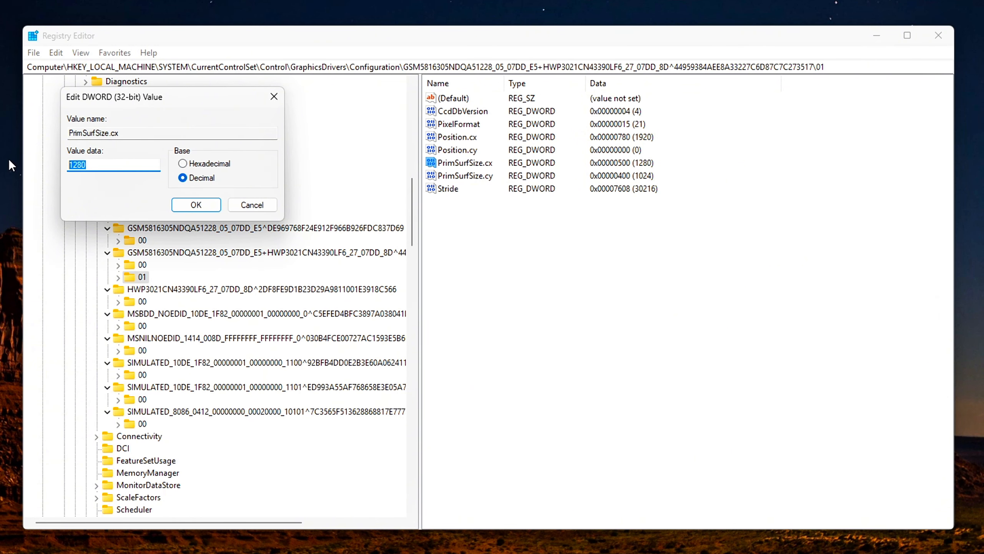
click(195, 205)
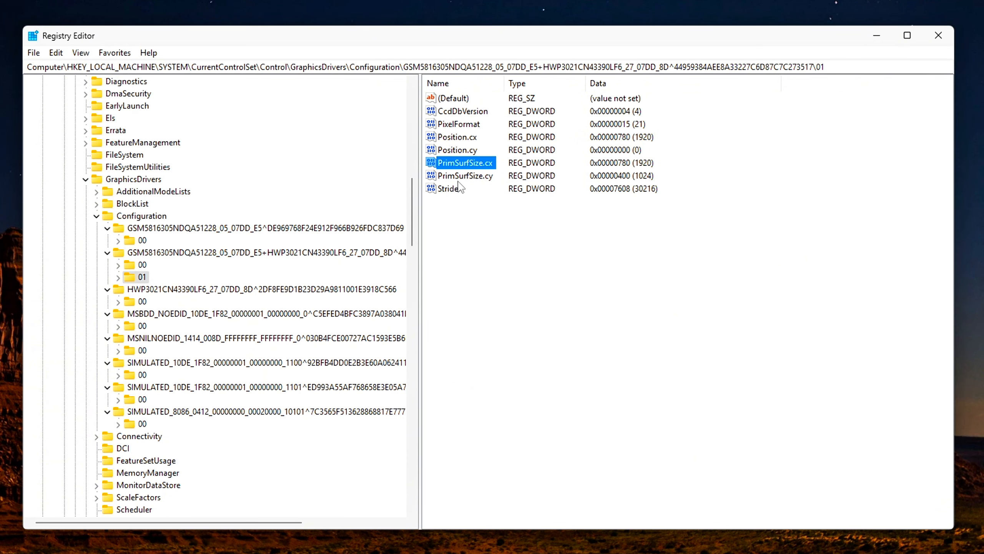
double_click(466, 176)
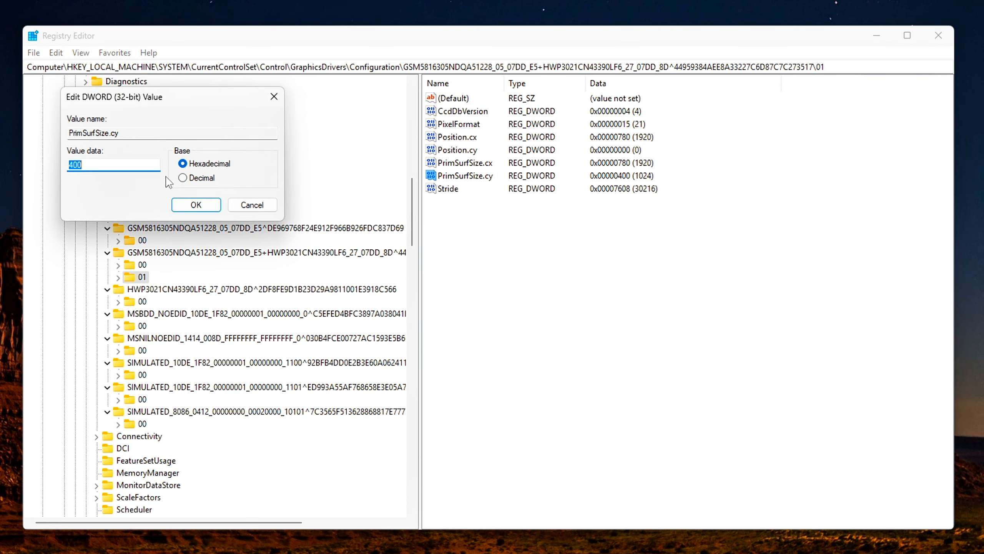
double_click(114, 166)
text(1080)
key(Return)
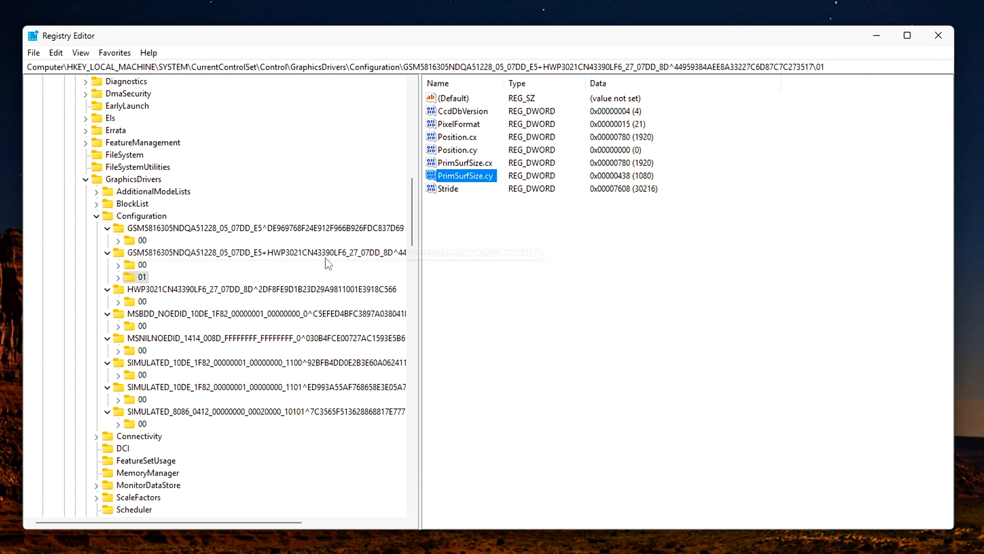
drag(449, 235, 456, 177)
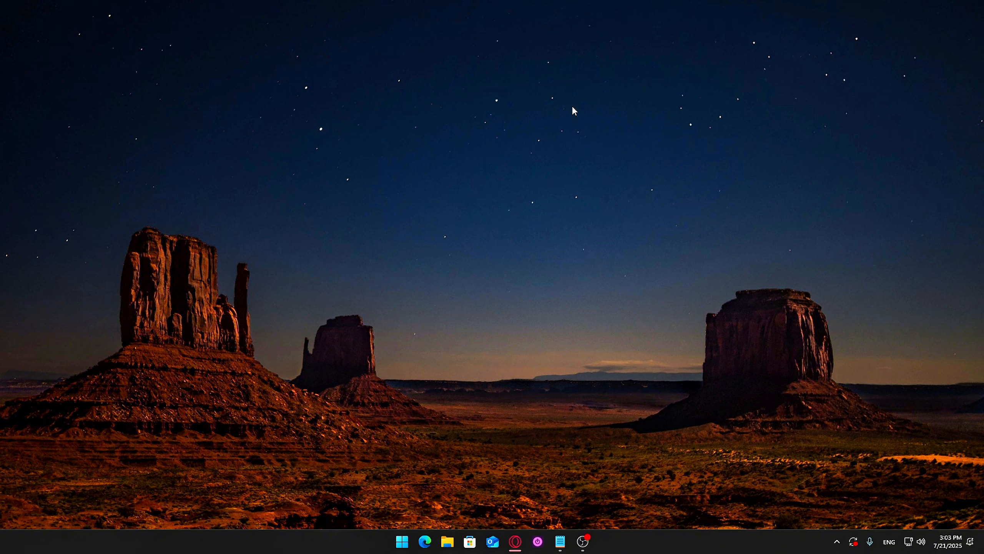
Open Device Manager and bring up the available commands for the Generic Monitor (IPS231) in the Monitors category.
key(super+x)
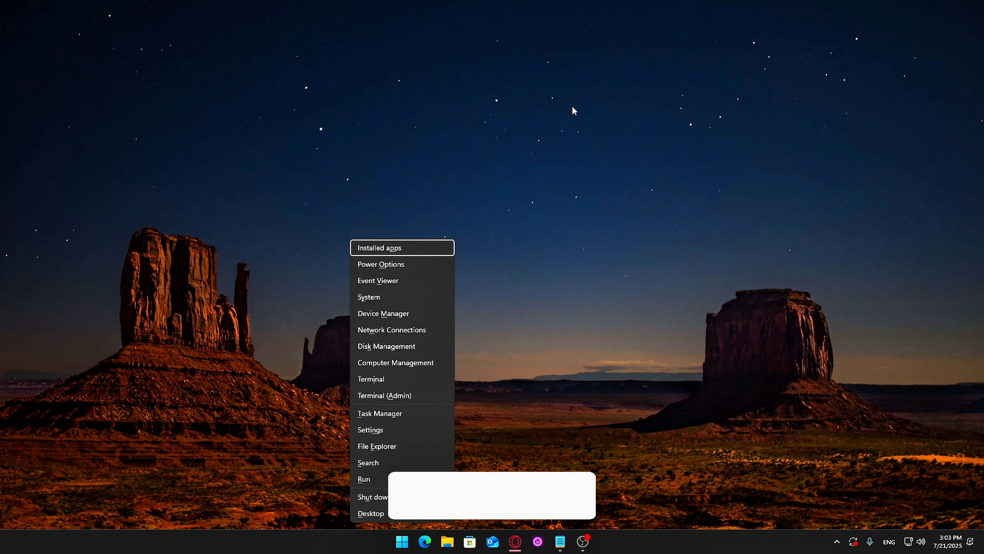
click(416, 316)
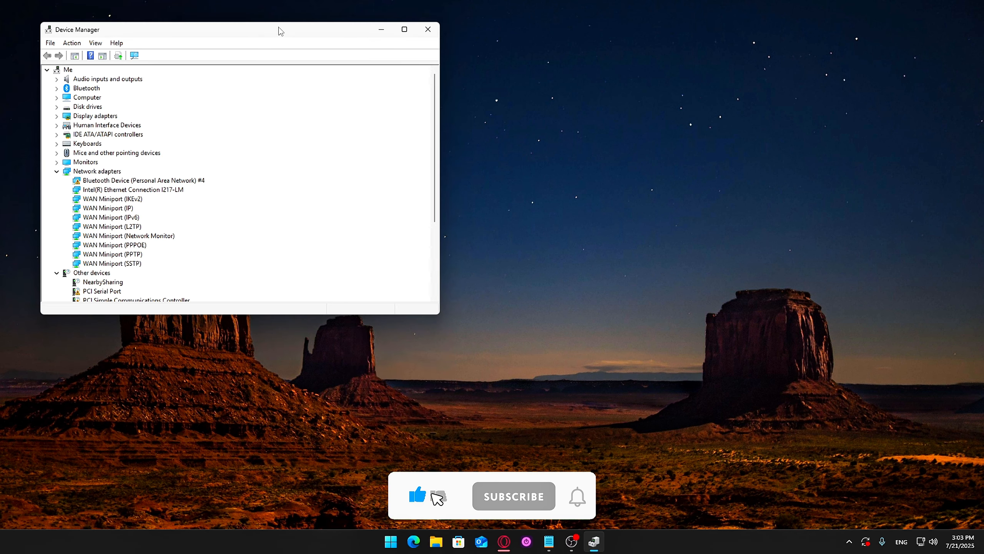
drag(280, 34, 423, 78)
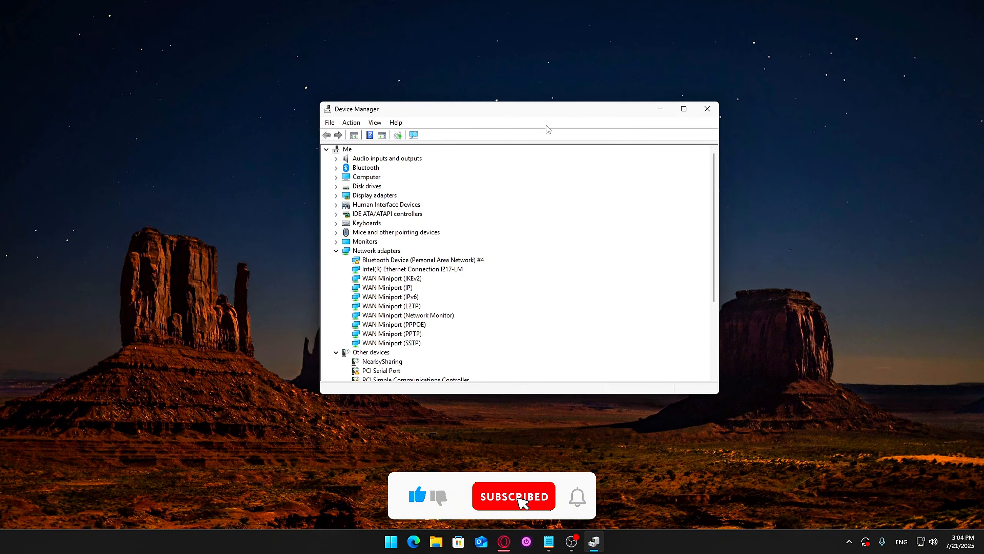
click(320, 247)
click(322, 245)
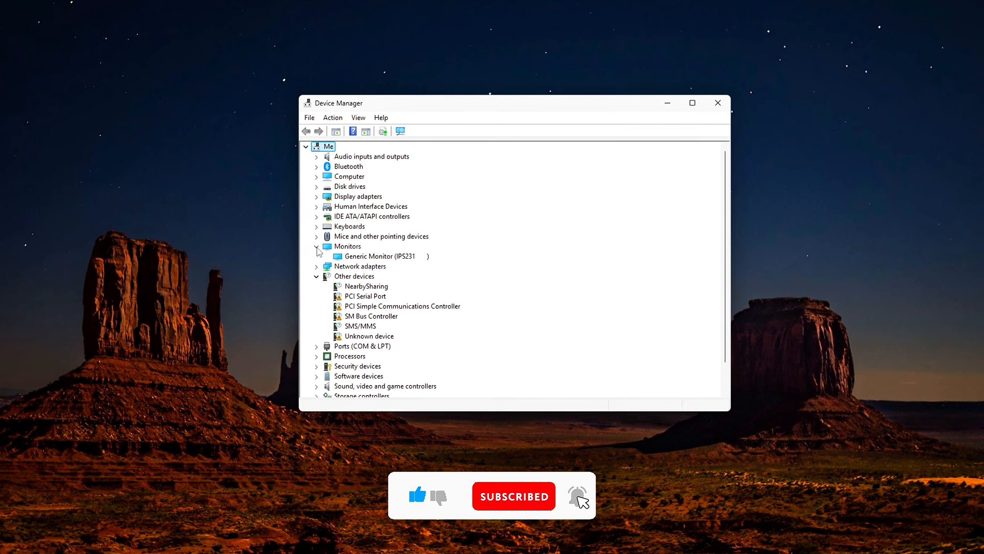
click(338, 263)
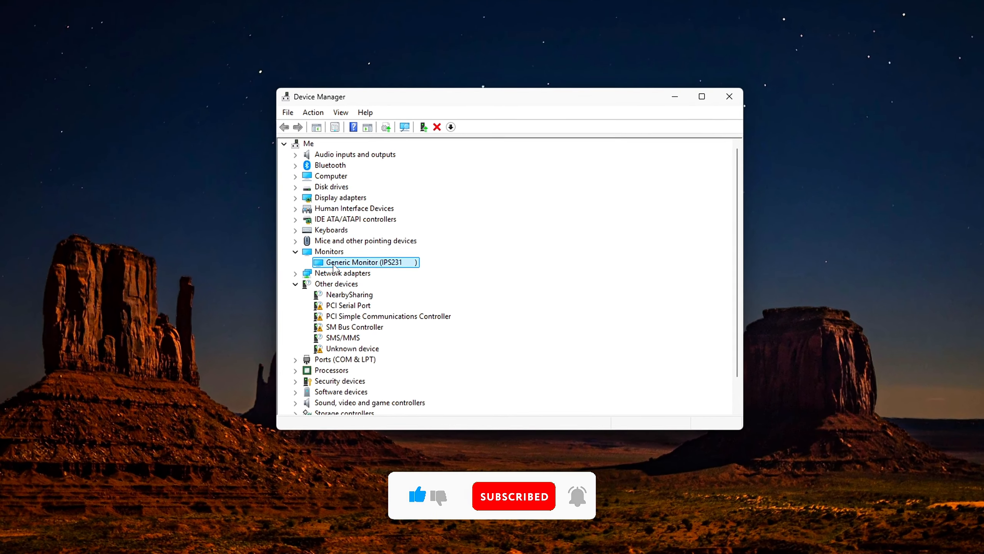
right_click(321, 270)
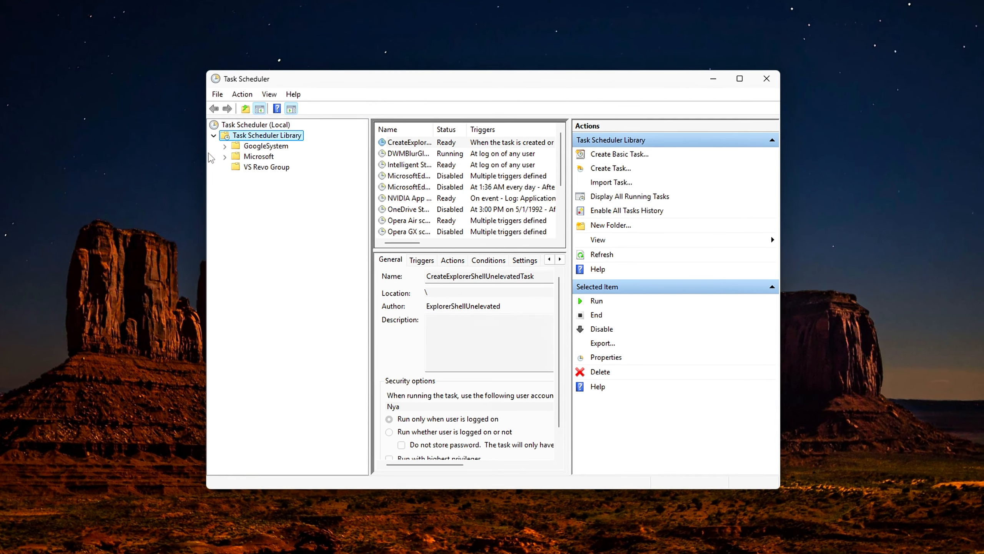
In Task Scheduler, expand the Microsoft and Windows library folders and open the WindowsColorSystem folder's tasks.
click(227, 158)
click(233, 187)
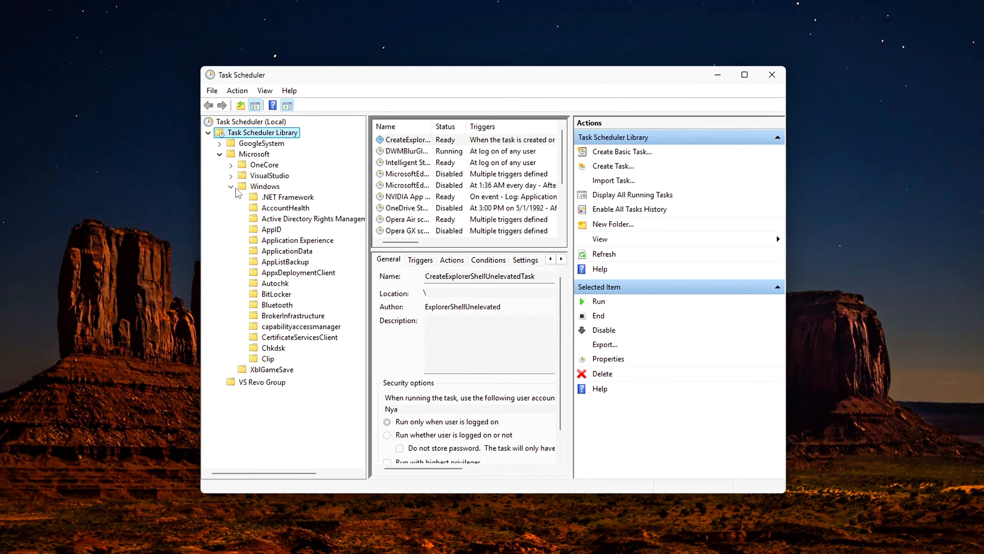
drag(364, 221, 375, 433)
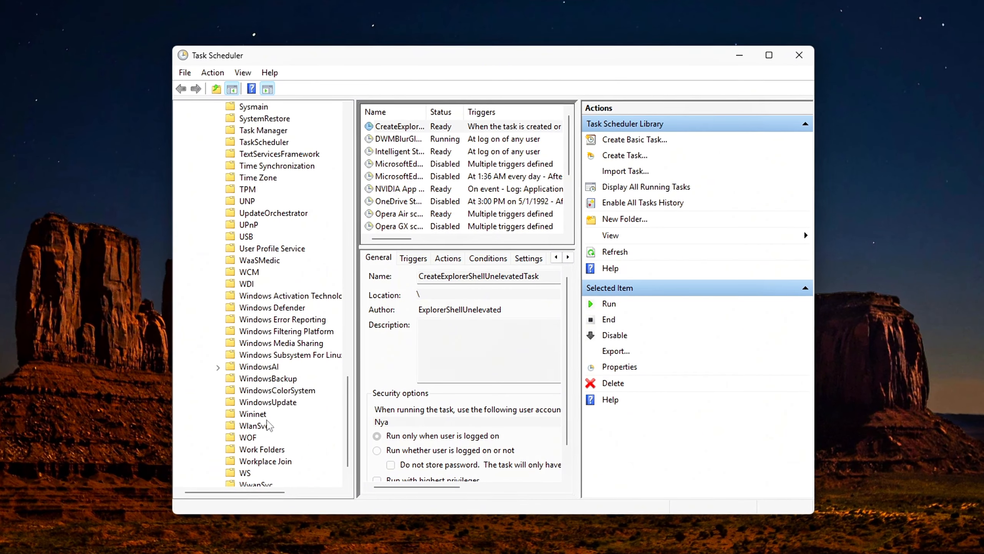
click(217, 391)
click(396, 129)
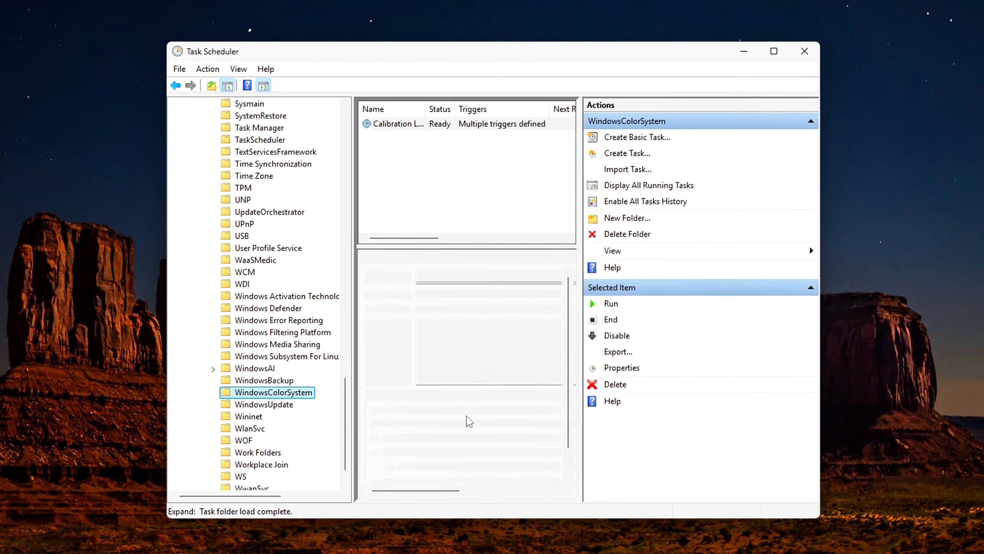
Look at the Calibration Loader task's properties, close them and try to disable the task.
double_click(397, 128)
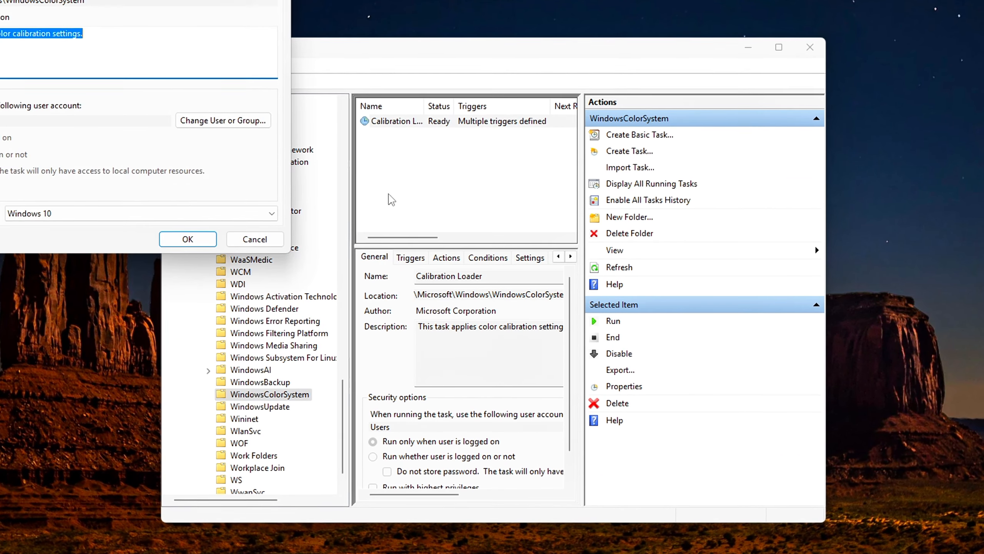
drag(421, 42, 496, 55)
click(617, 44)
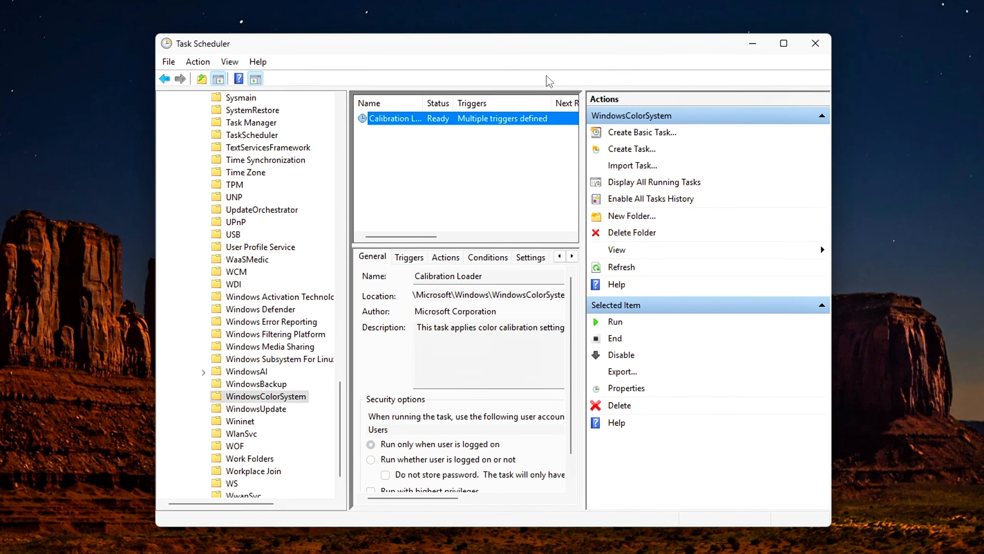
right_click(406, 118)
click(444, 154)
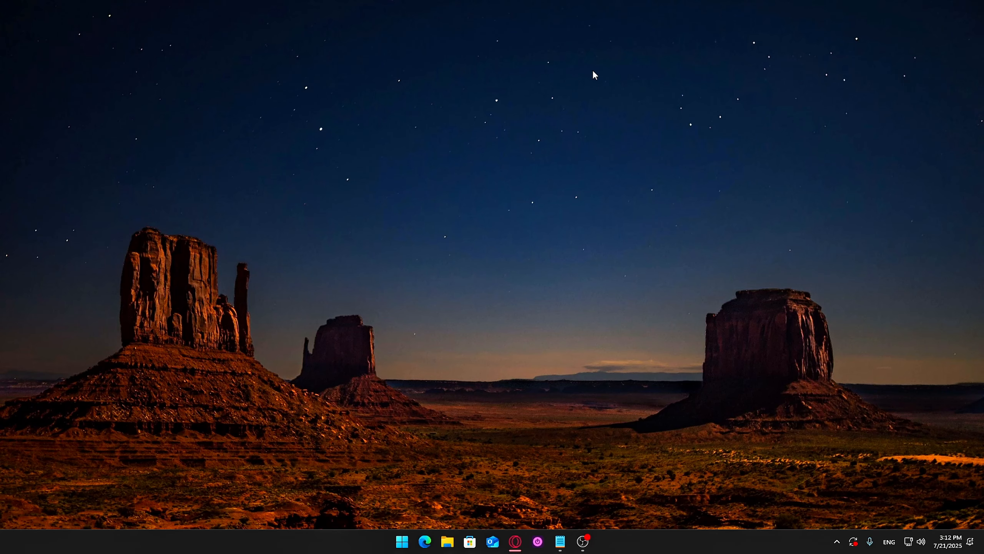
Open Task Scheduler by running taskschd.msc.
drag(158, 423, 529, 234)
text(taskschd.msc)
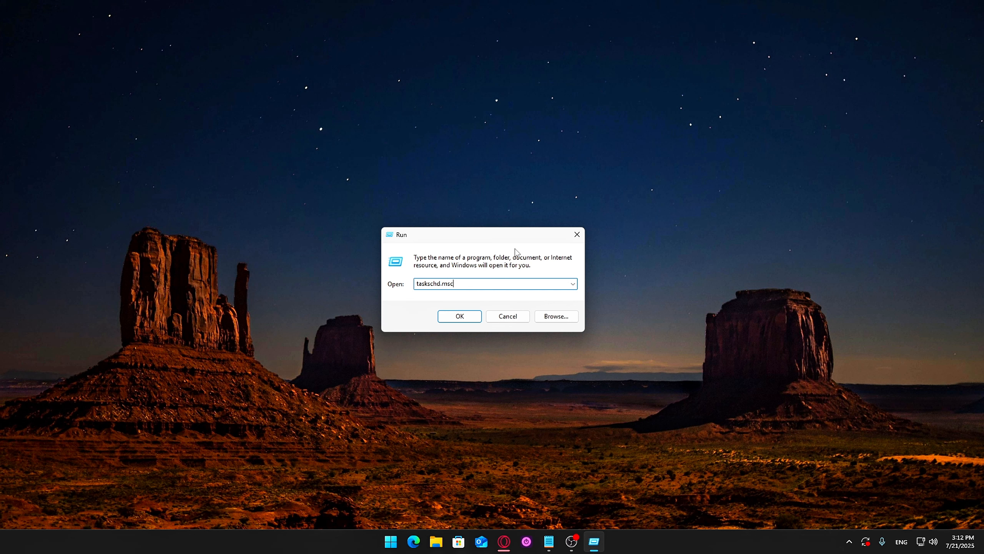
click(458, 316)
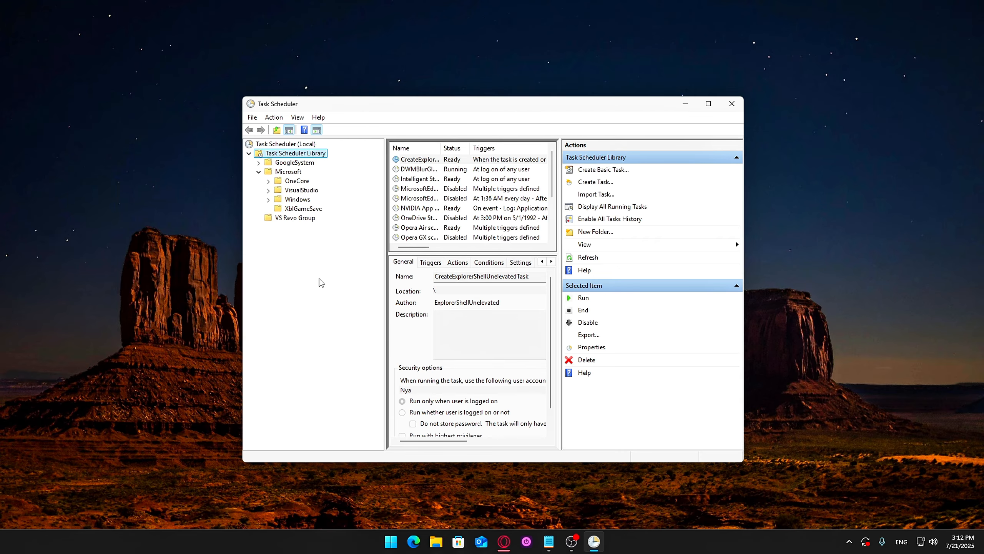
Open the WindowsColorSystem folder inside the Microsoft > Windows branch of the Task Scheduler Library.
click(268, 200)
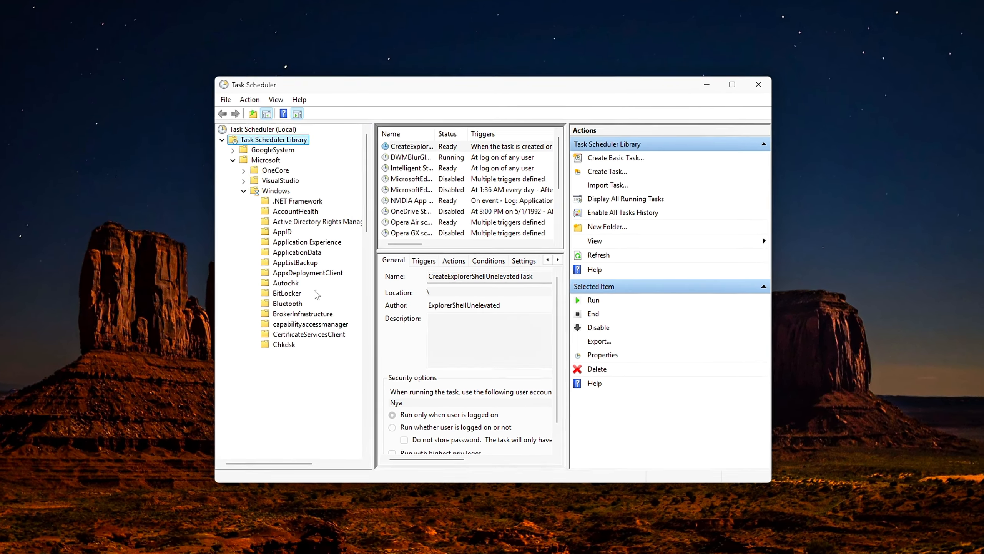
scroll(364, 296, down, 10)
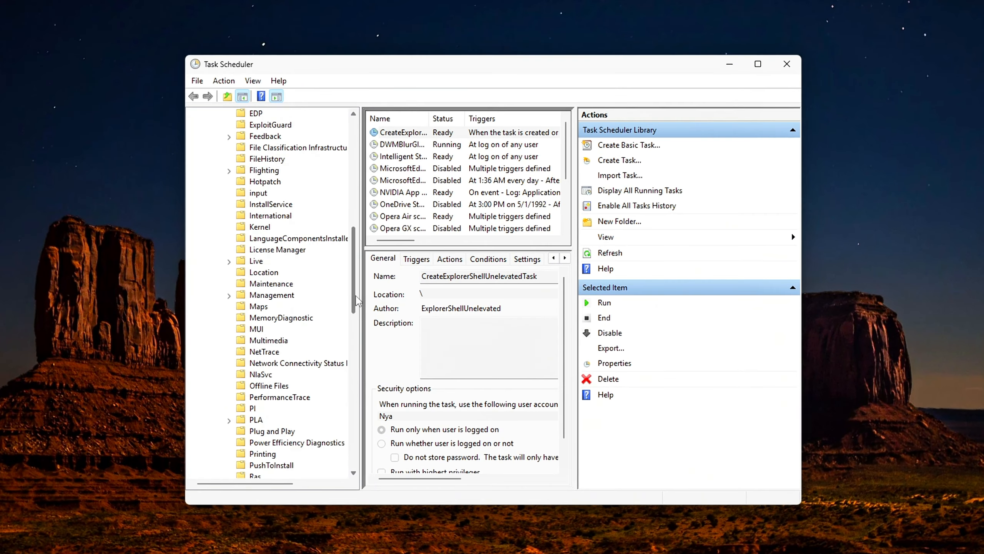
scroll(357, 301, down, 15)
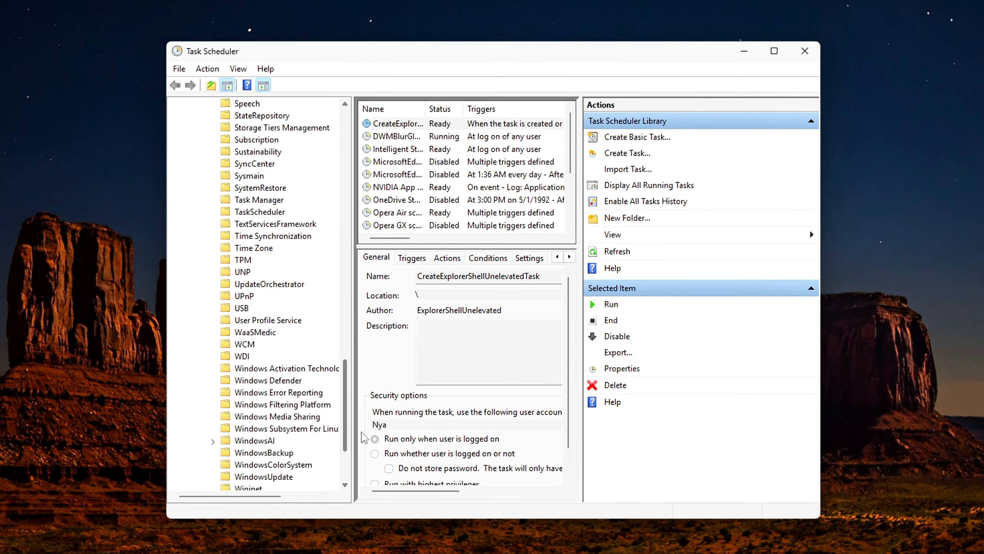
scroll(364, 438, down, 1)
scroll(364, 446, down, 1)
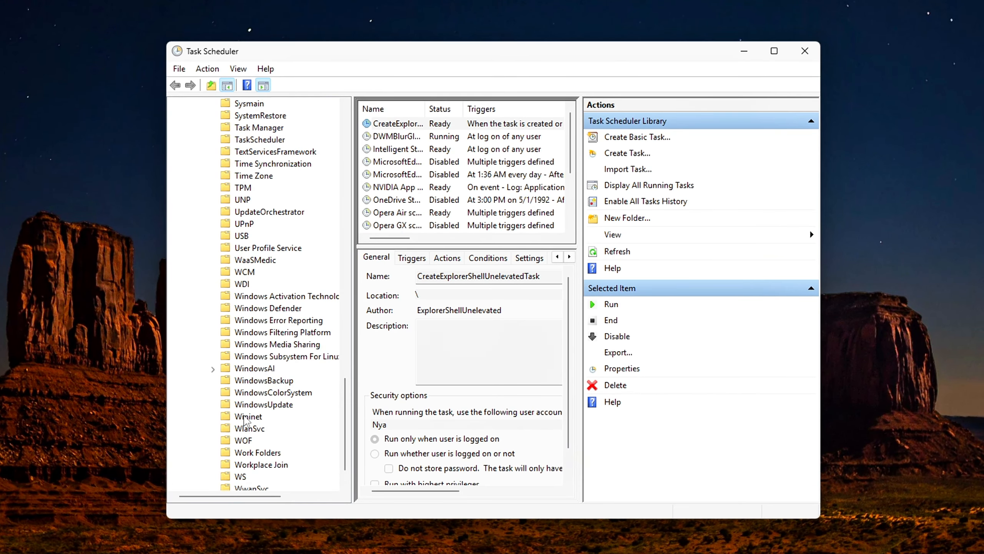
click(235, 395)
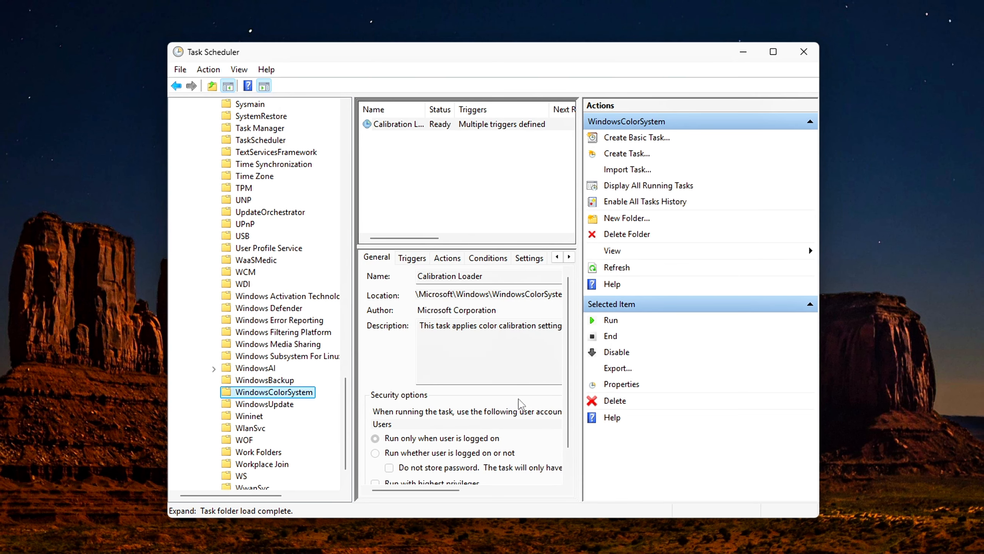
Disable the Calibration Loader task in the WindowsColorSystem folder after a brief look at its properties.
double_click(393, 128)
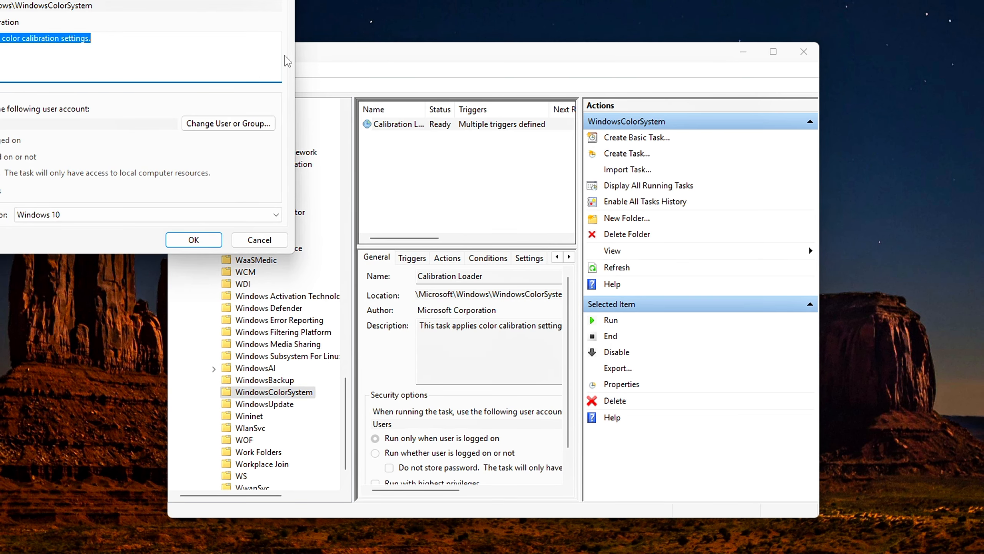
click(607, 58)
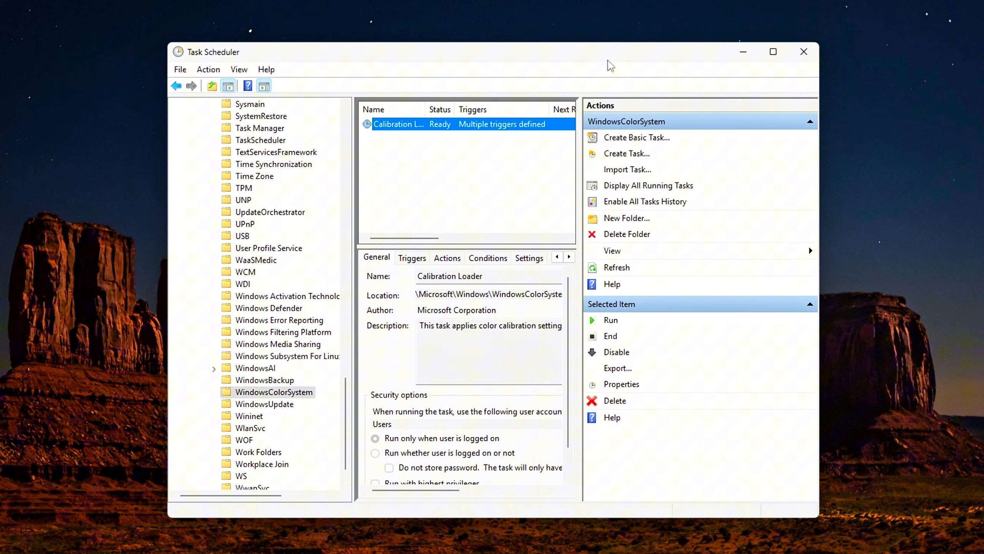
right_click(409, 124)
click(467, 164)
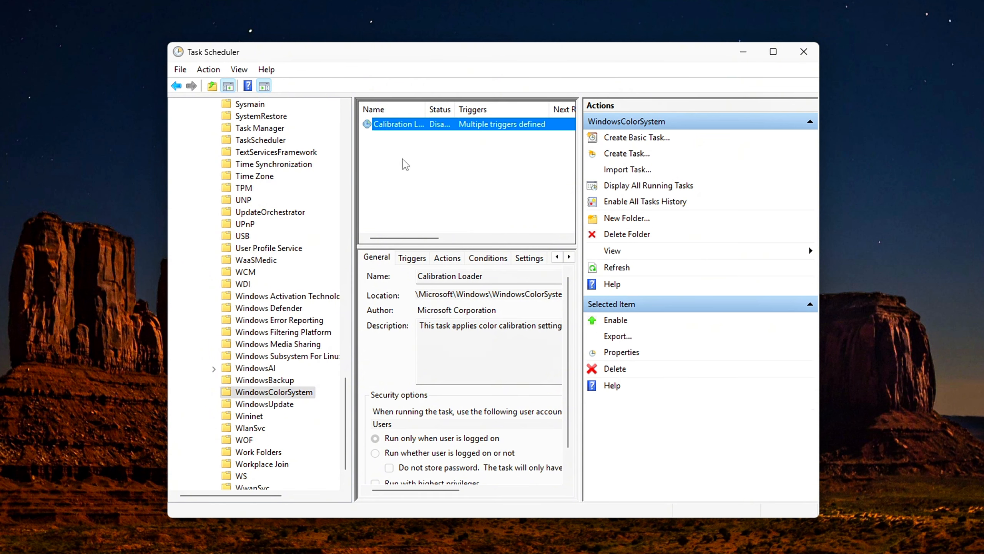
click(472, 211)
click(953, 196)
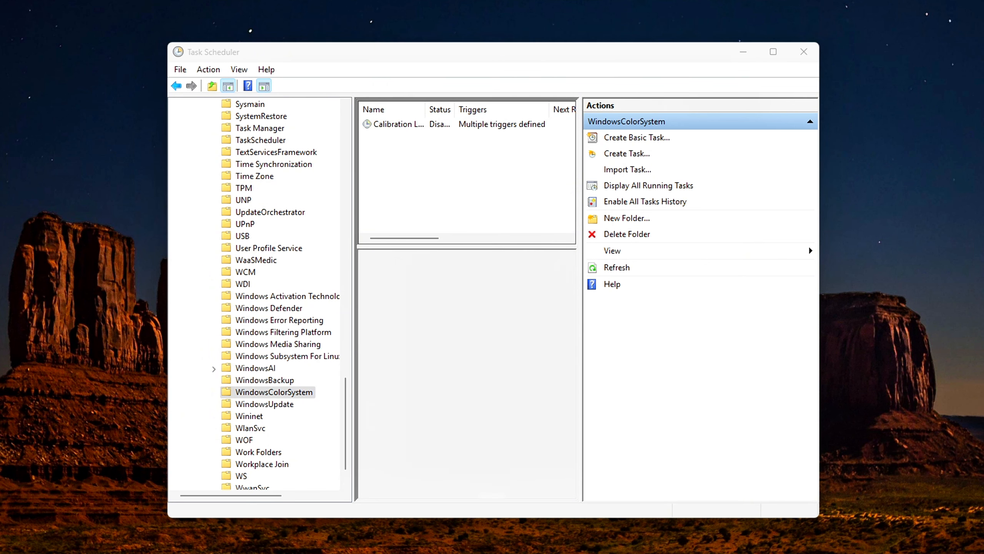
Go through the Calibration Loader task's conditions, leave the idle start and network connection conditions unchecked, and accept the properties.
right_click(414, 128)
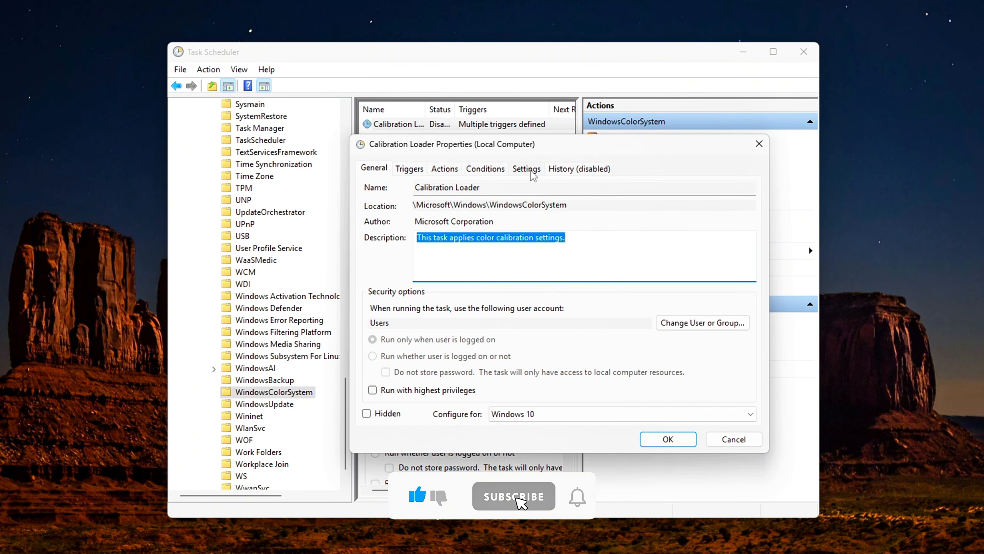
click(499, 174)
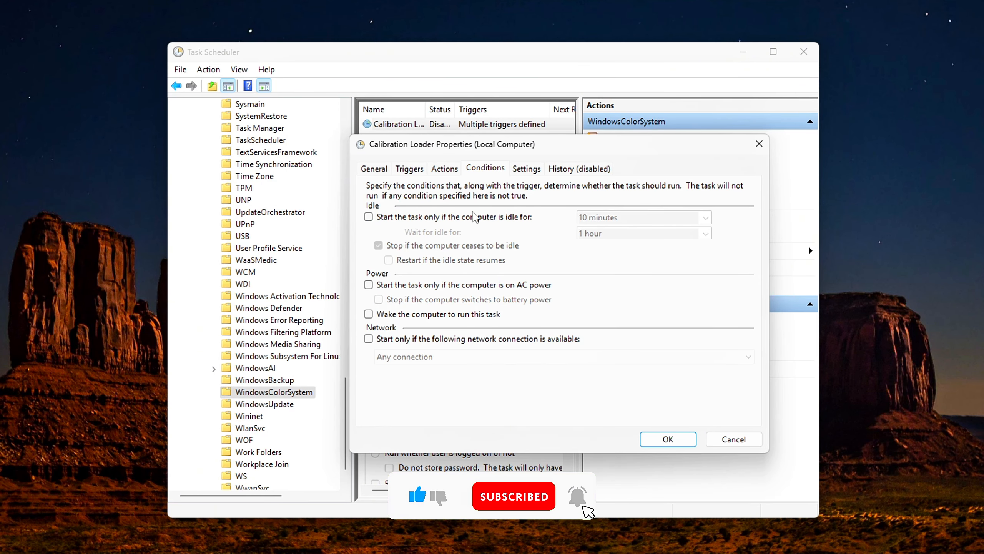
click(403, 218)
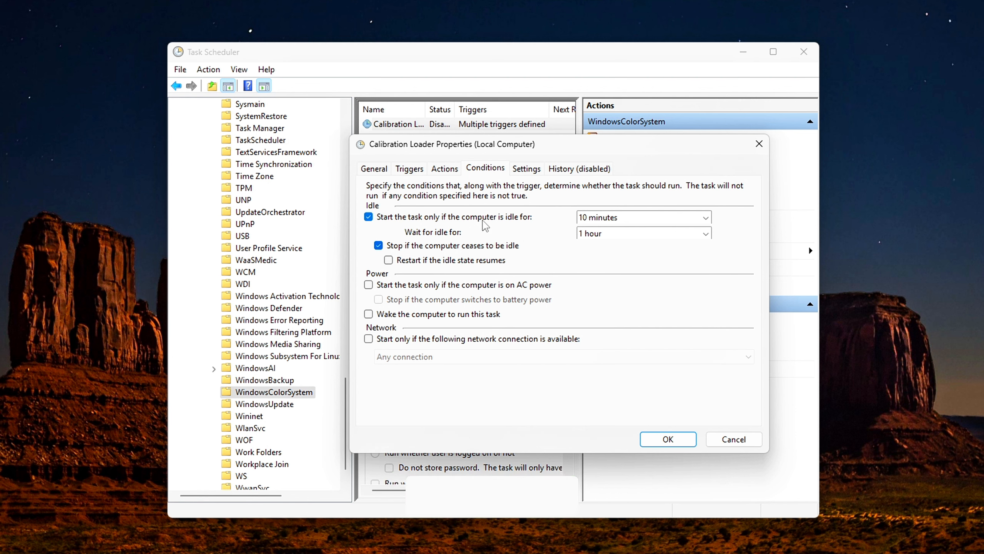
click(437, 220)
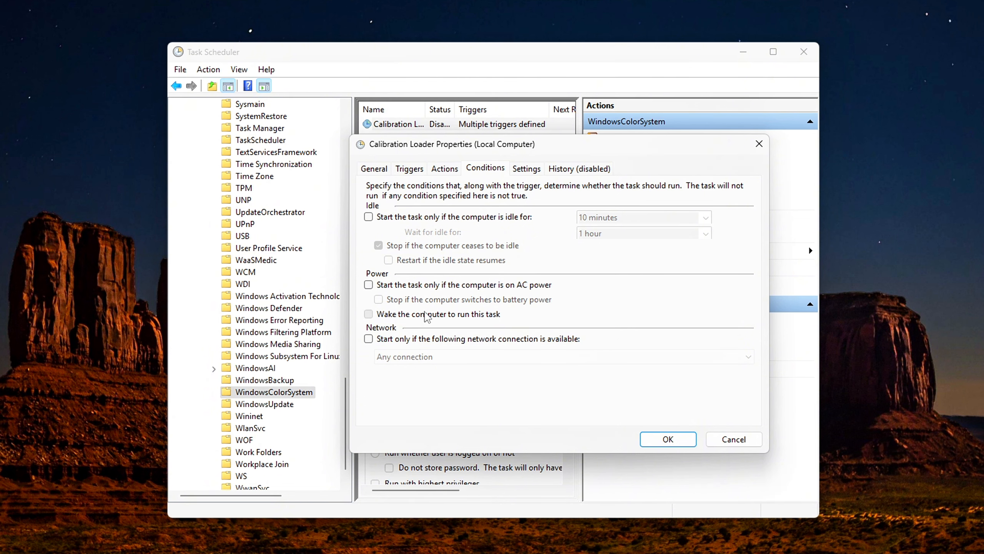
click(479, 340)
click(478, 339)
click(687, 438)
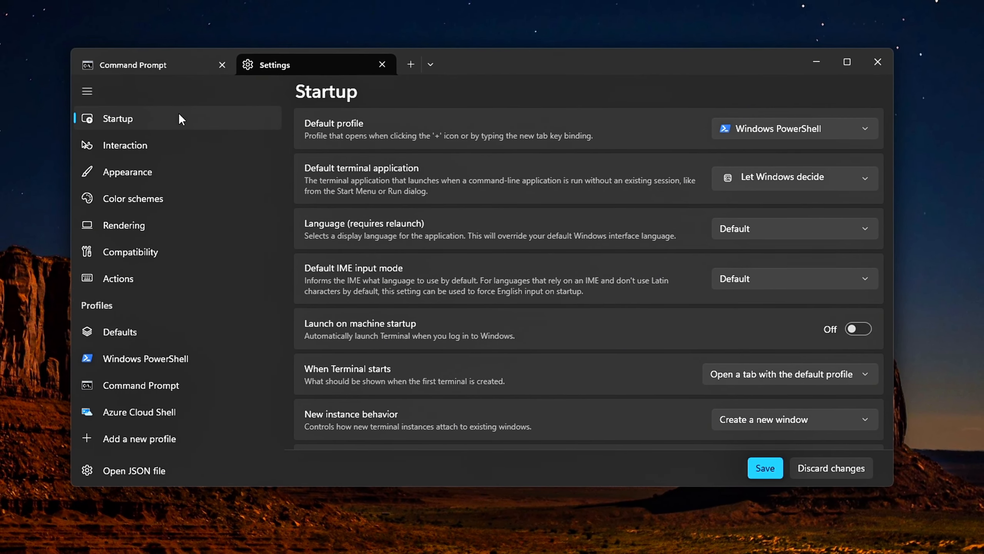
In the Windows Terminal Startup settings, keep Windows PowerShell as the default profile and review the remaining launch options.
click(784, 126)
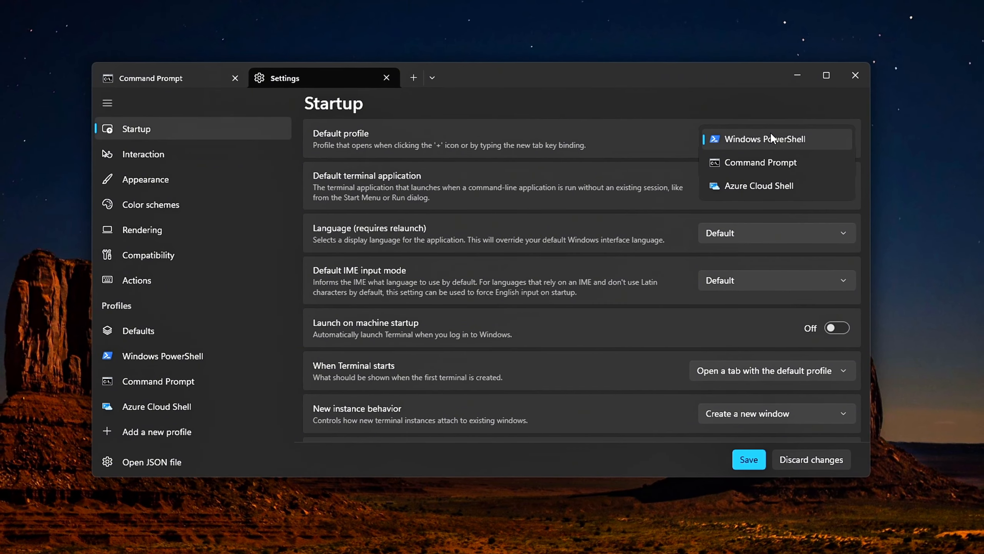
click(771, 133)
scroll(811, 186, down, 3)
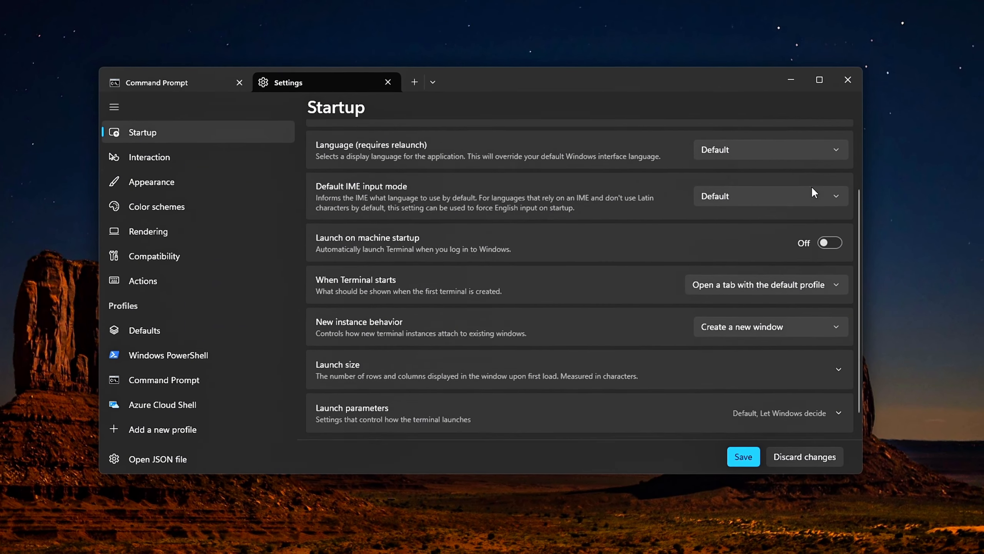
scroll(809, 187, up, 3)
click(807, 187)
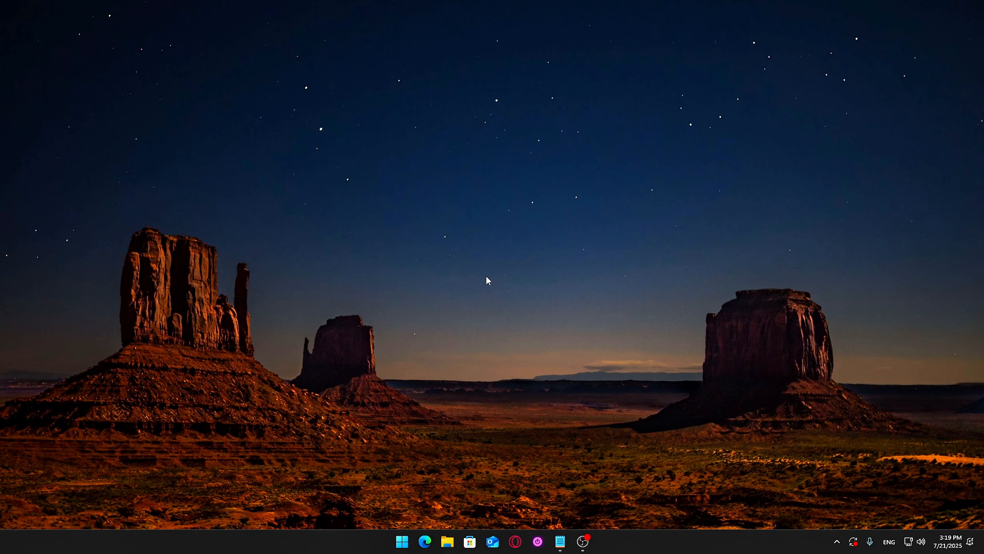
Open Command Prompt in Windows Terminal and go to the Rendering page of the Terminal settings to review its options.
key(super)
text(cmd)
key(Return)
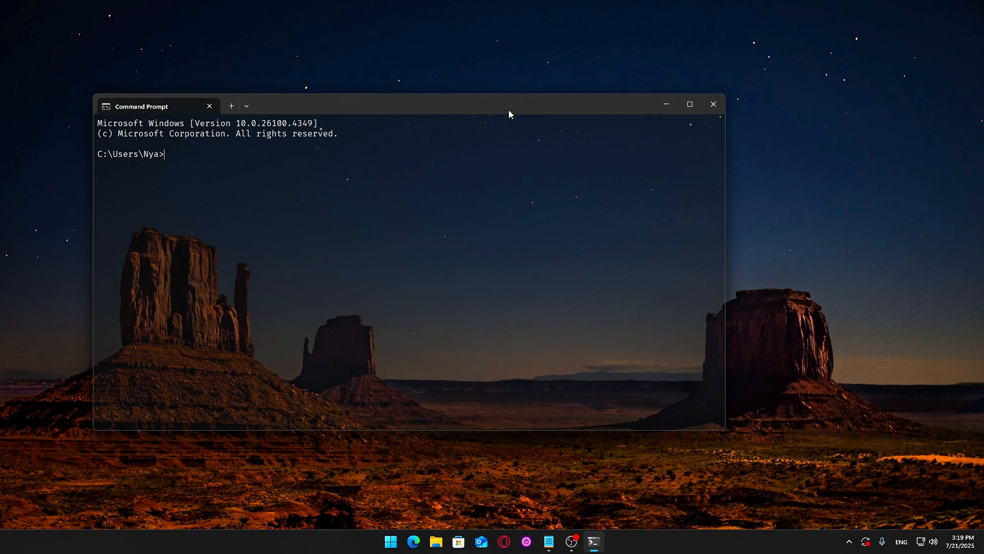
drag(508, 109, 347, 89)
click(346, 88)
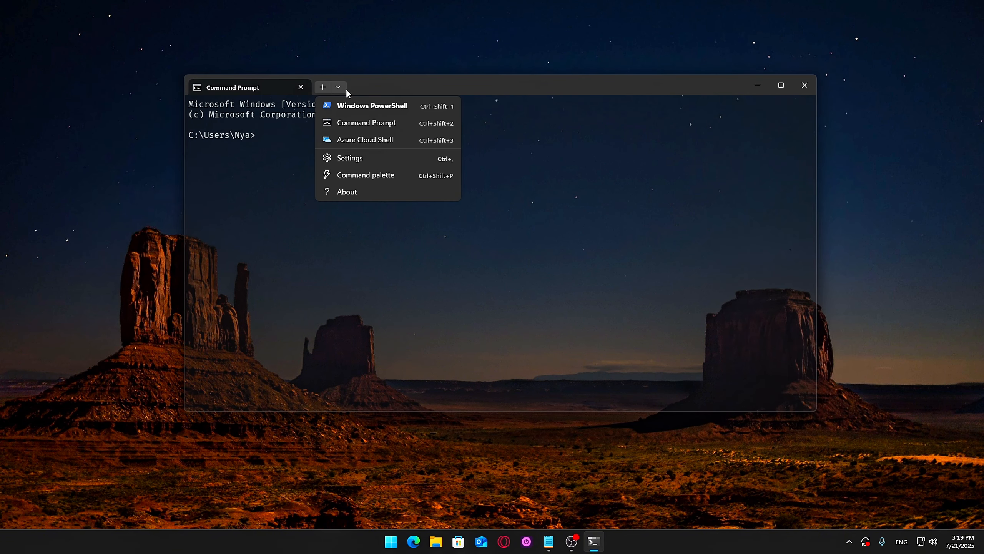
click(367, 159)
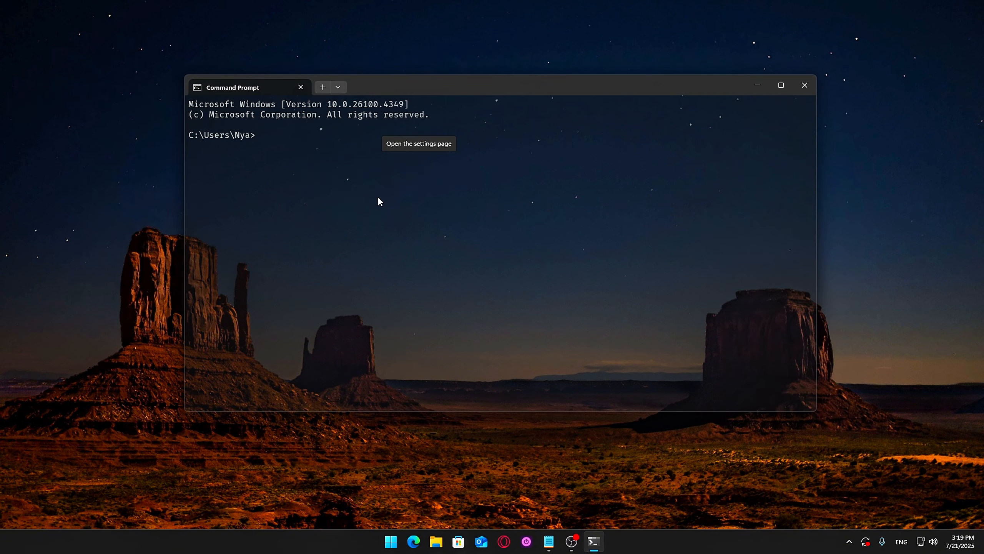
drag(510, 82, 502, 85)
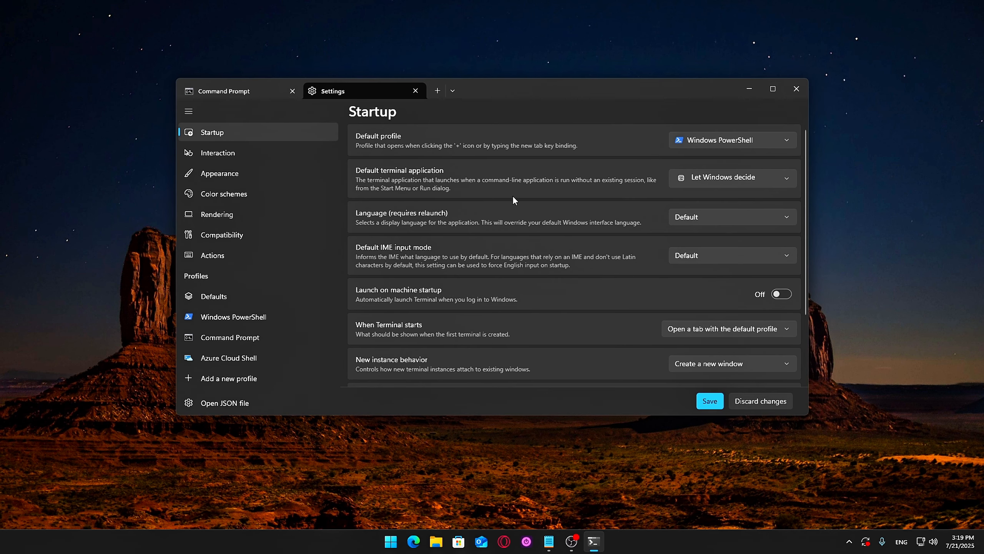
click(242, 214)
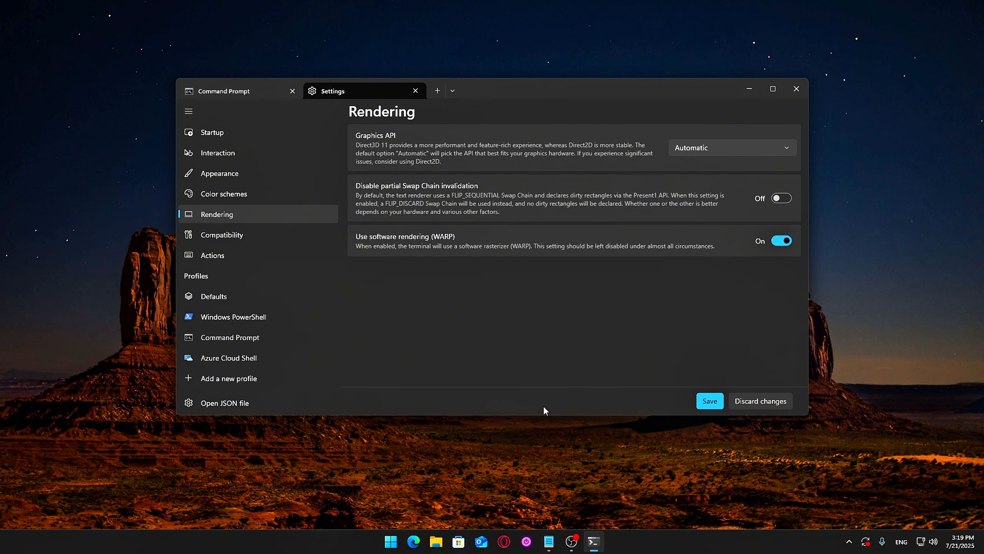
Return to the Command Prompt tab, clear its screen with cls and close the Terminal window.
click(249, 94)
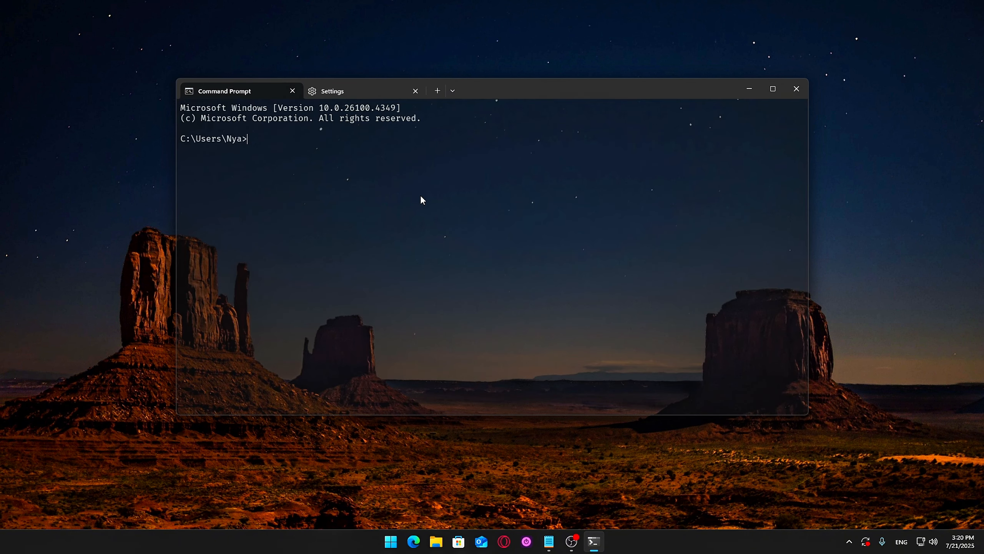
text(cls)
key(Return)
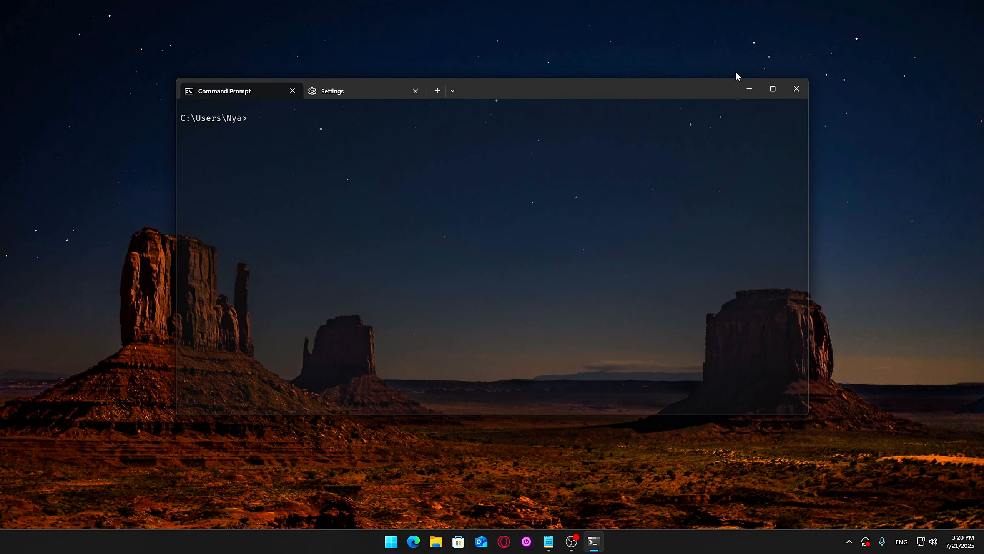
click(796, 89)
click(473, 272)
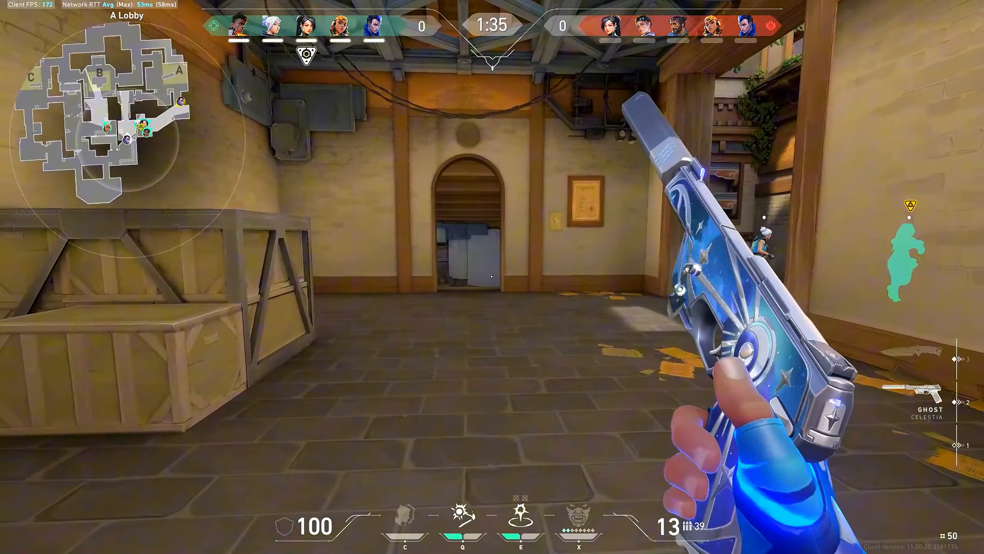
key(3)
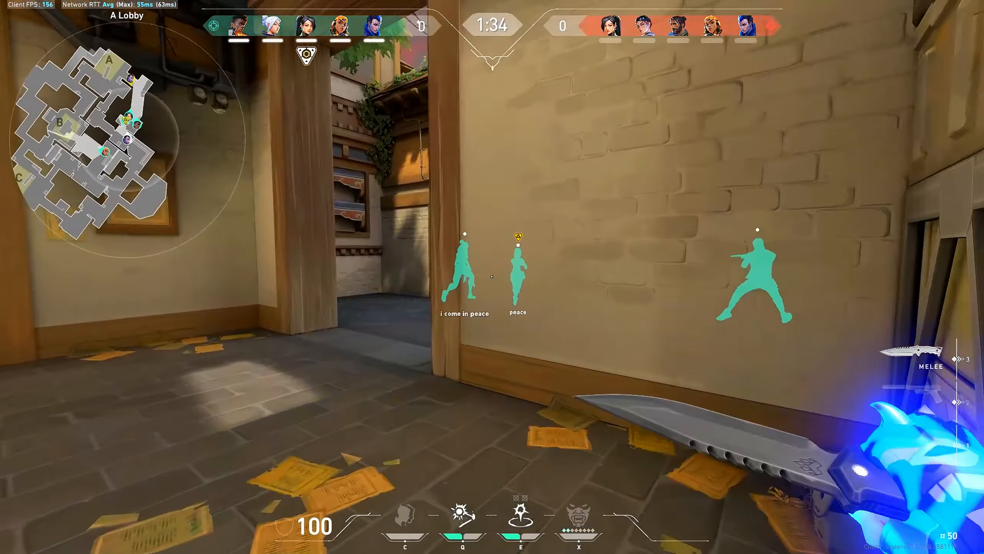
key(2)
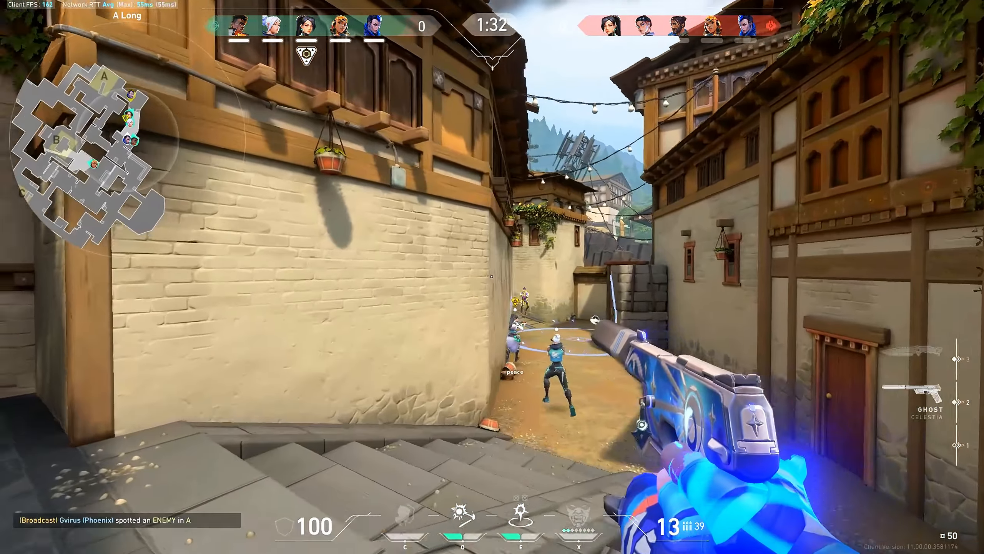
click(492, 277)
key(e)
key(e)
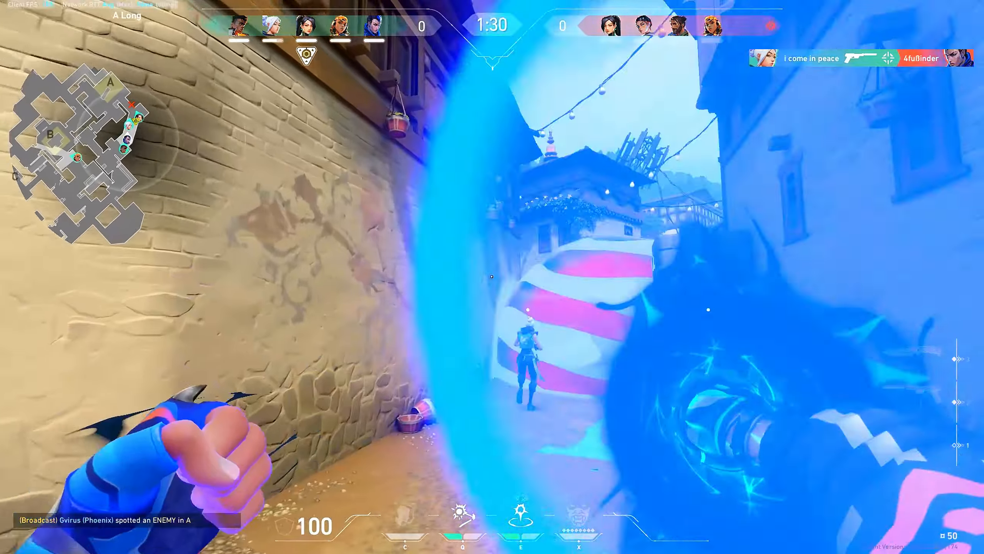
key(w)
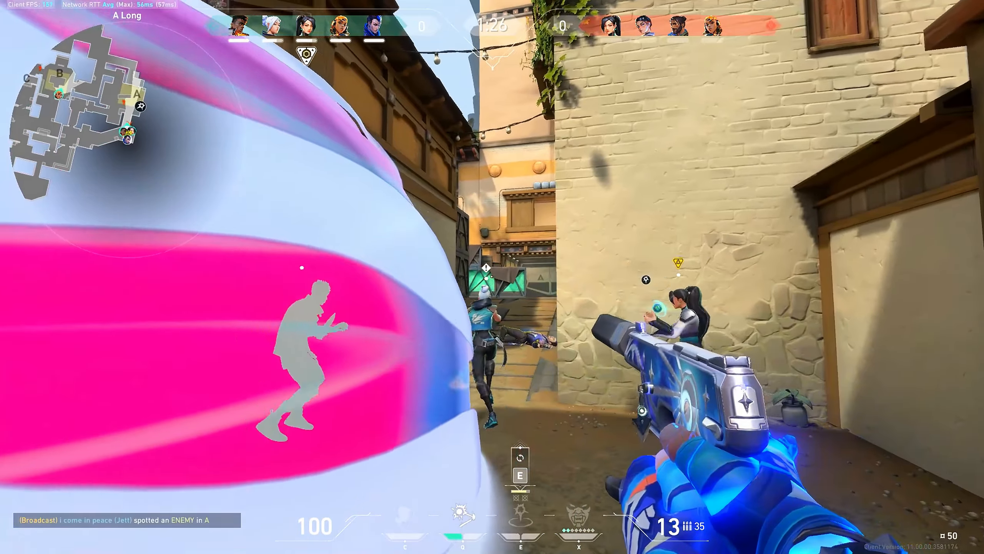
key(q)
click(492, 276)
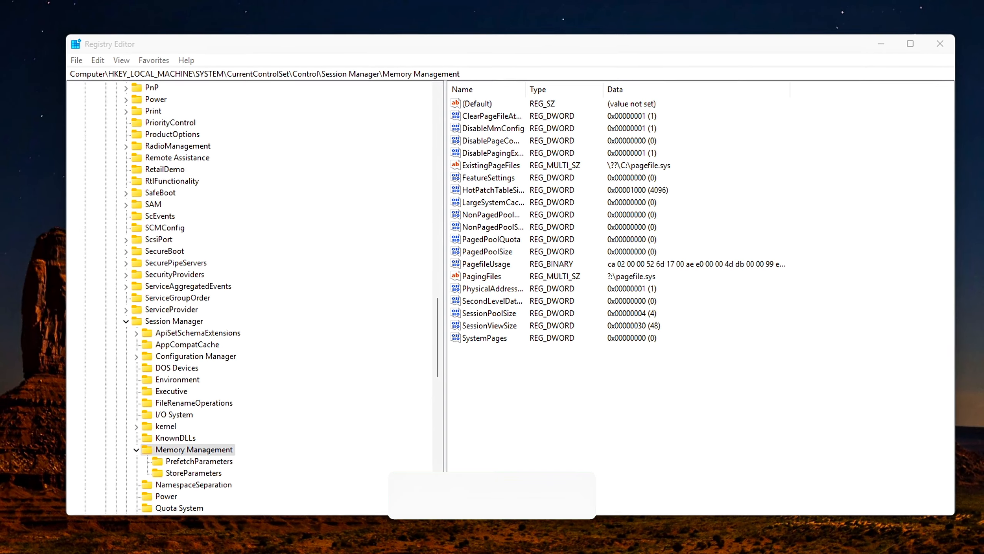
In the Registry Editor, examine the monitor subkeys under GraphicsDrivers > Configuration, including the combined GSM and HWP display entry.
click(492, 69)
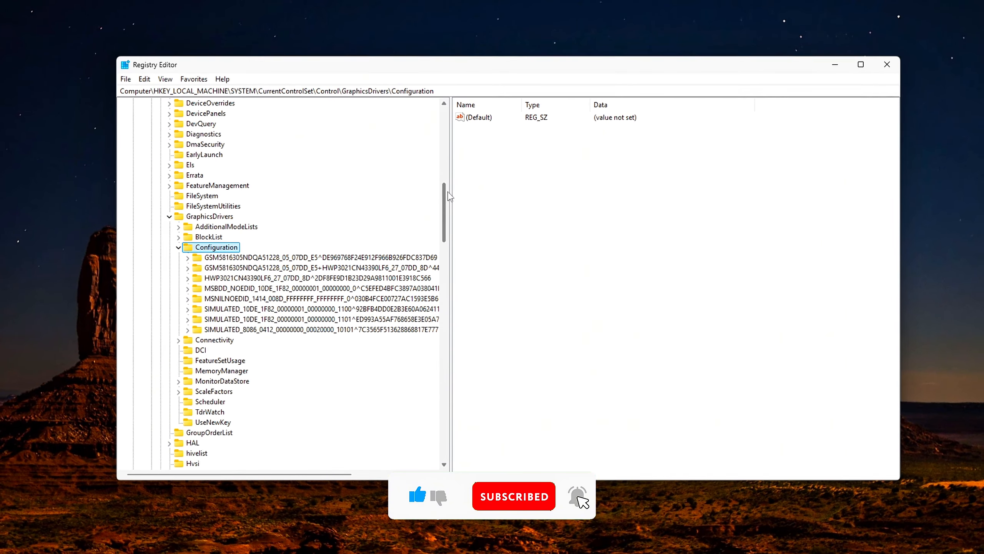
scroll(449, 196, down, 1)
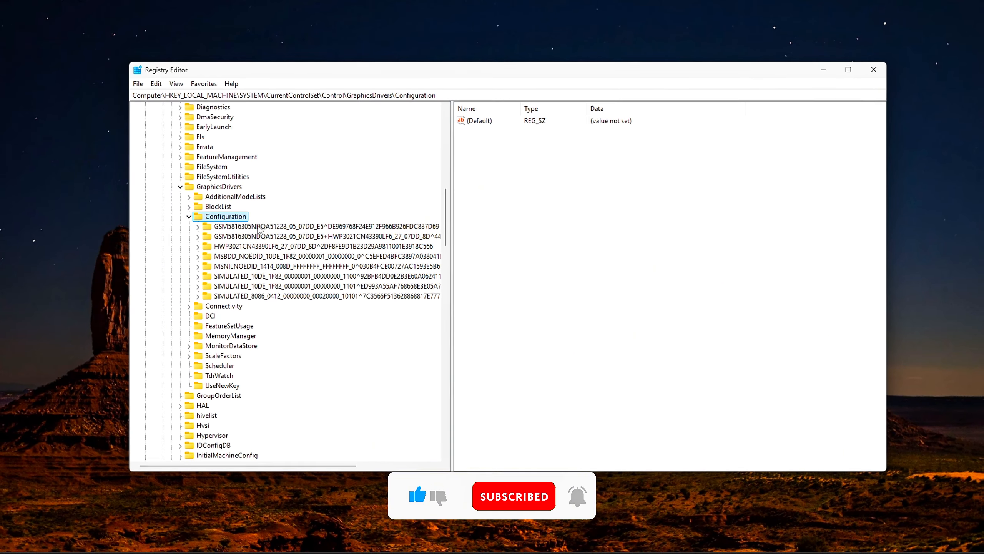
click(255, 236)
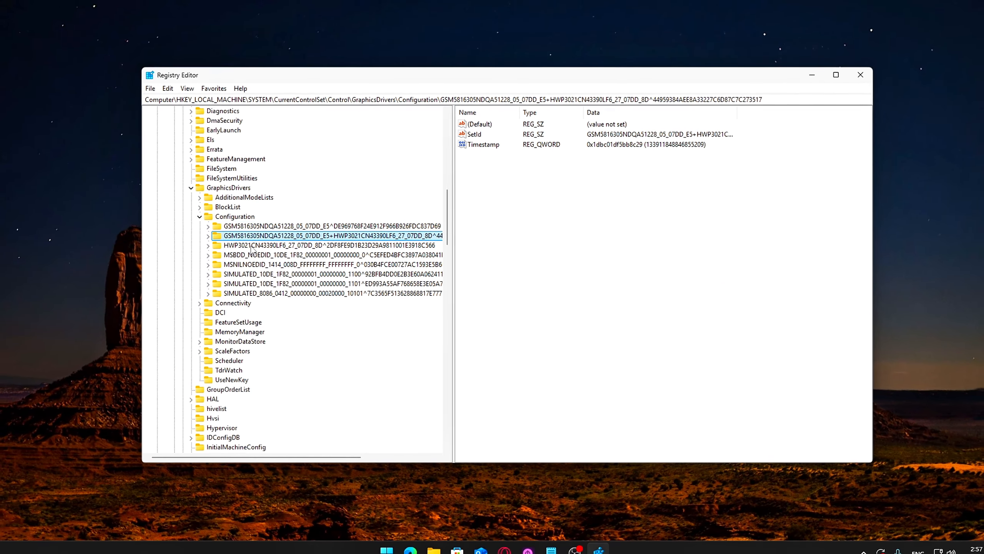
click(243, 245)
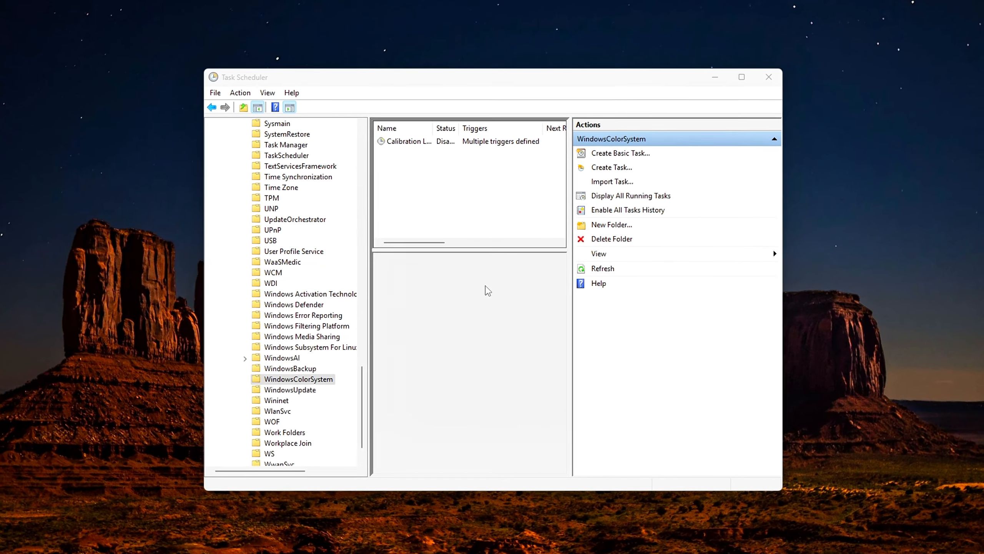
In Task Scheduler, bring up the available actions for the Calibration Loader task in the WindowsColorSystem folder.
right_click(425, 139)
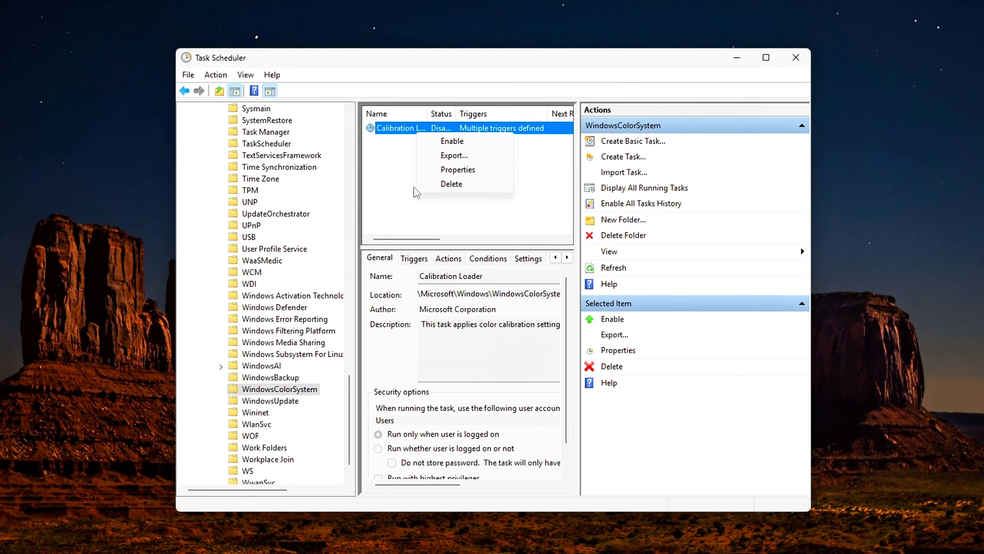